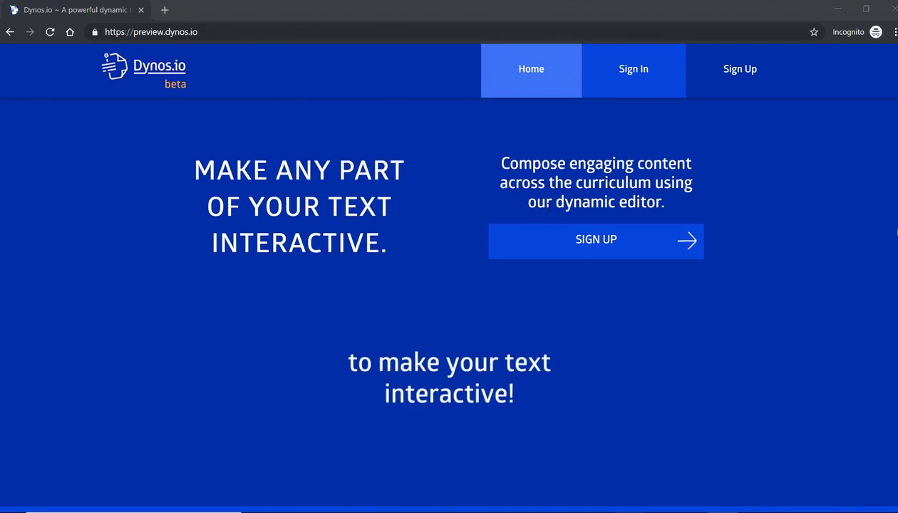
Open the Dynos.io sign-up dialog from the SIGN UP button on the landing page
click(583, 246)
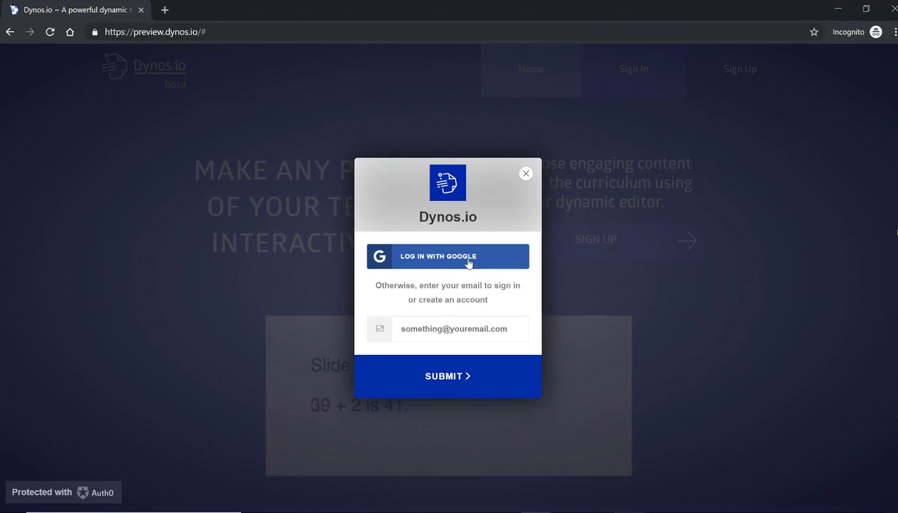
Choose LOG IN WITH GOOGLE in the sign-in dialog
click(468, 263)
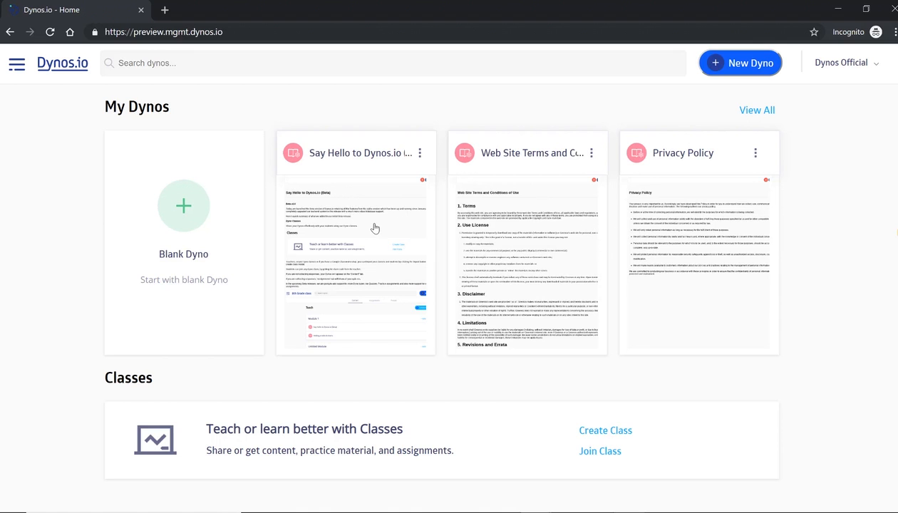
Create a blank dyno titled 'Sample Dyno' with the paragraph 'Add some static content here.. add paragraphs of text...'
click(186, 206)
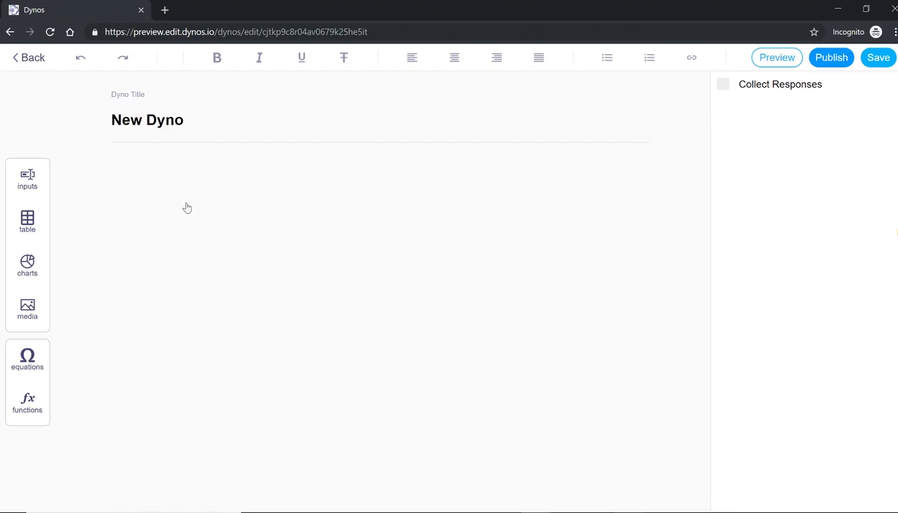
triple_click(240, 125)
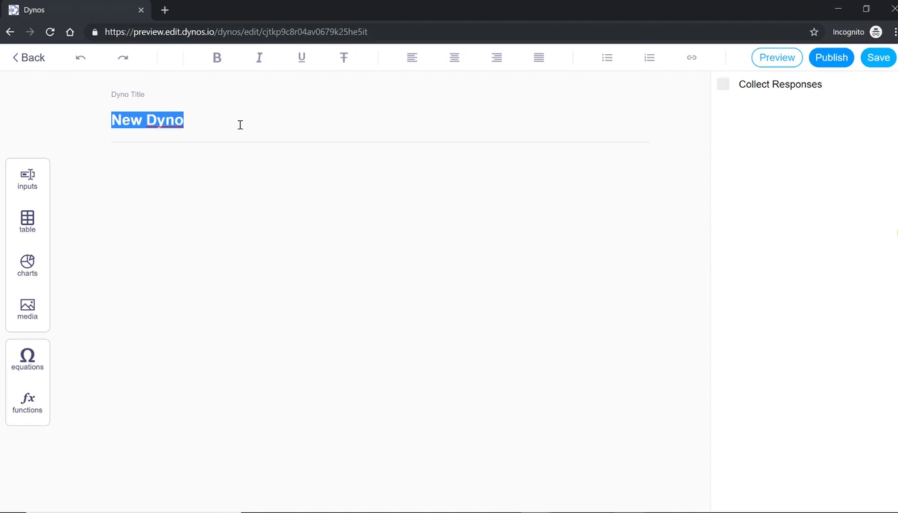
text(Sample Dyno)
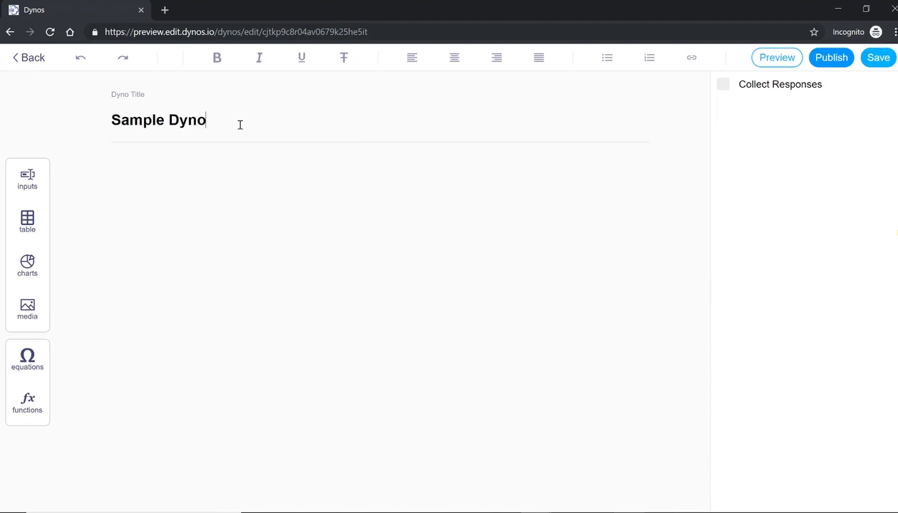
click(210, 164)
text(Add some static conten)
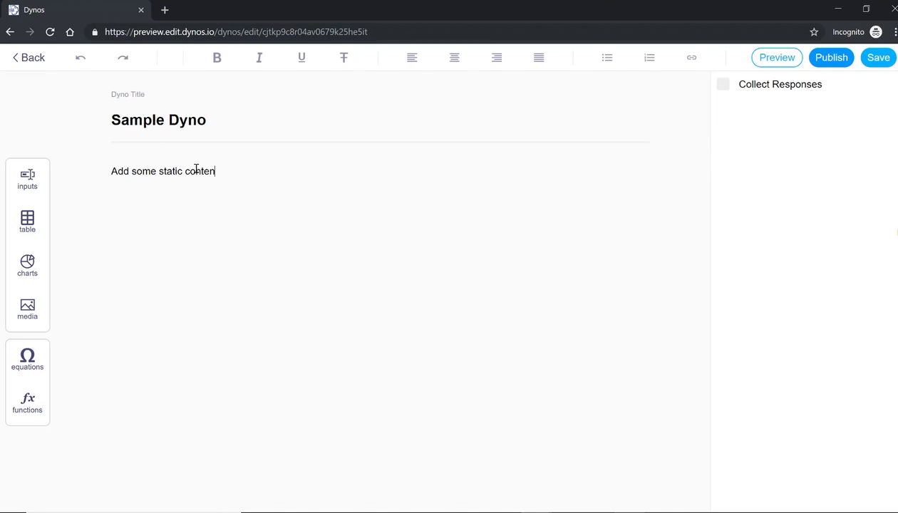
text(t here.. add paragraphs)
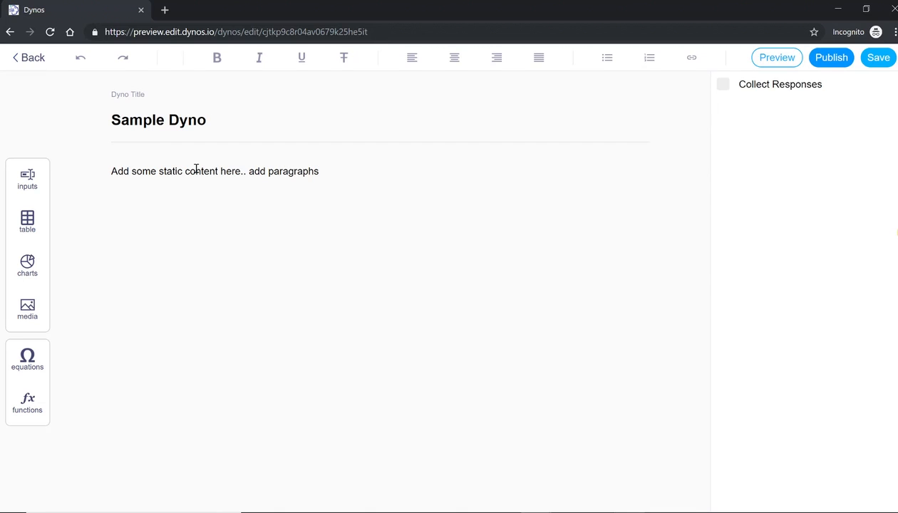
text( of text...)
Add the line 'Add a dynamic field:' with a Number input number1, followed by 'and add more text'
text(Add a dynam)
text(ic field:)
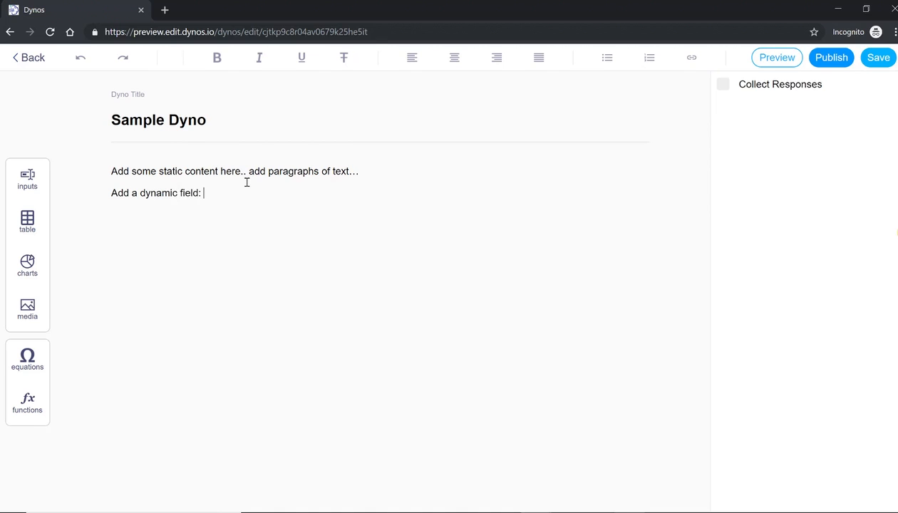
click(29, 181)
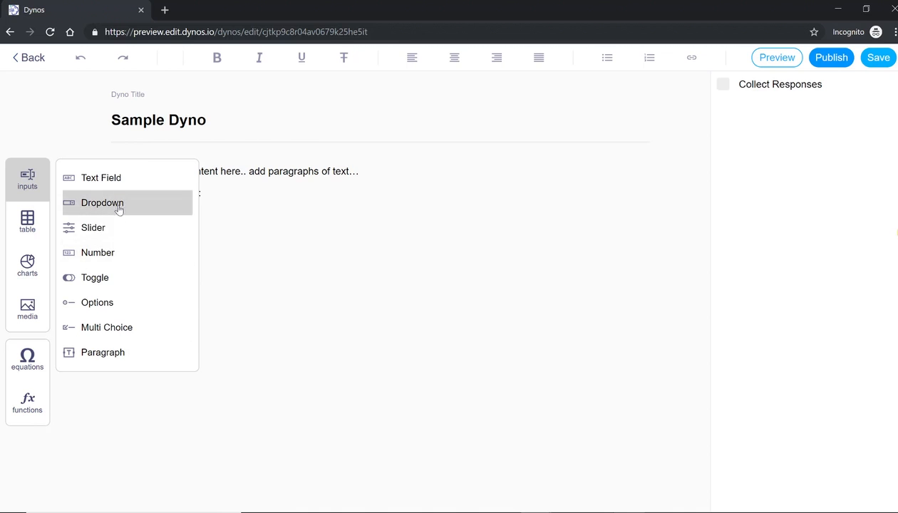
click(119, 260)
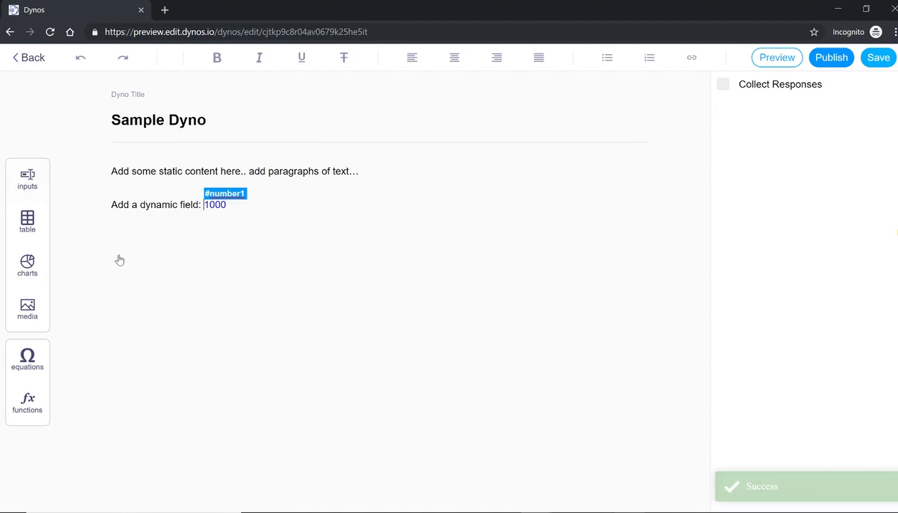
click(259, 205)
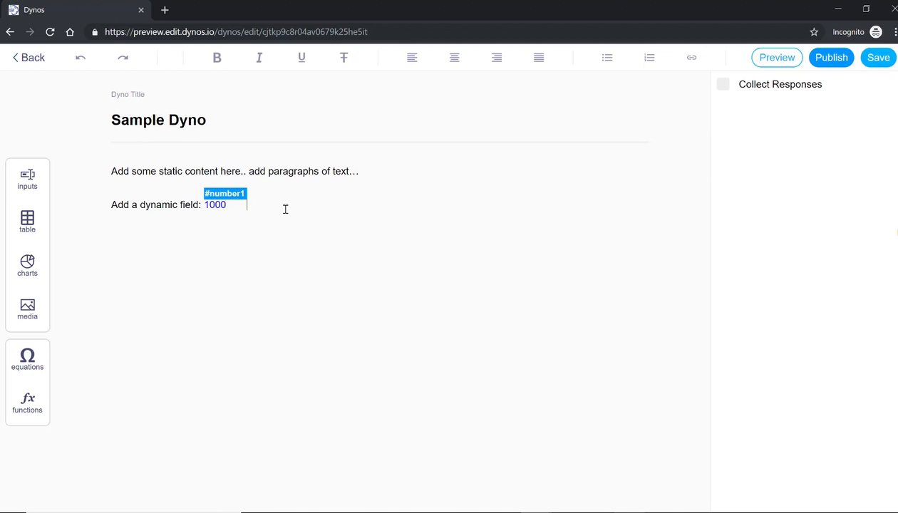
text(and add more text.)
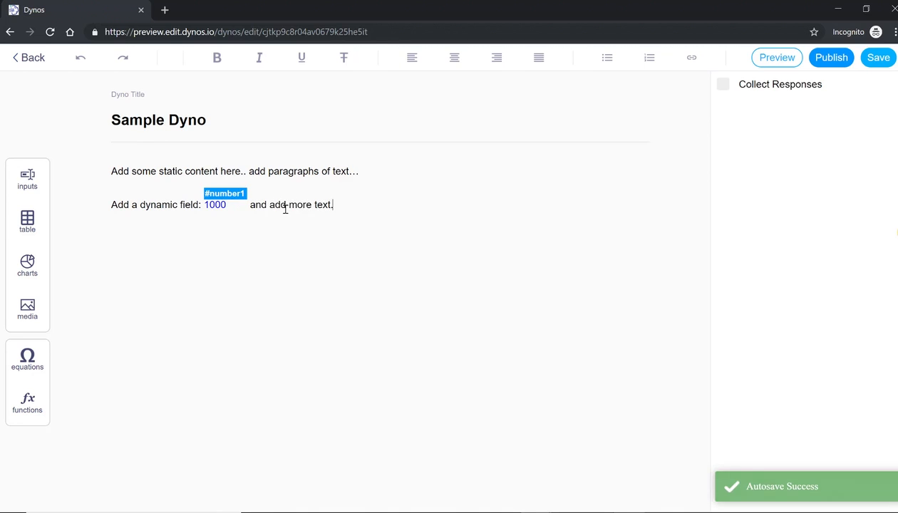
click(249, 207)
In Preview, change the number field from 1000 to 1424, then go back to Edit
click(768, 57)
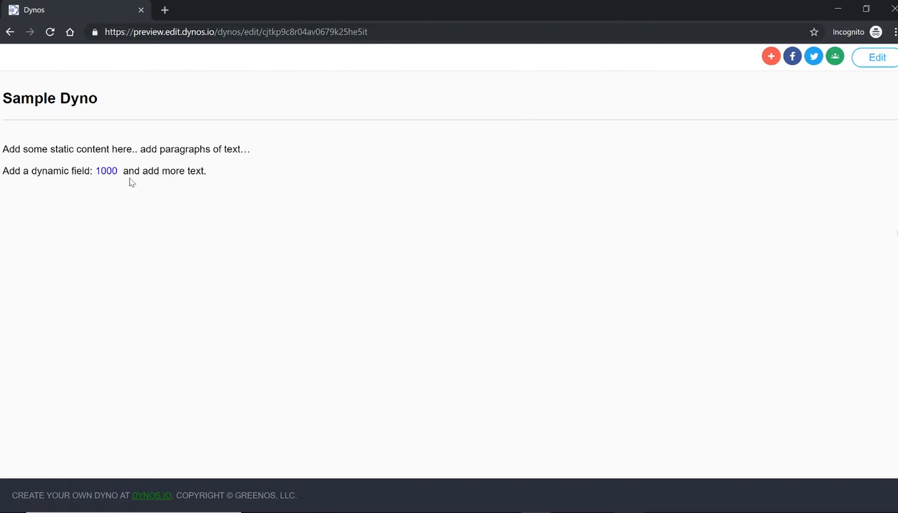
click(107, 171)
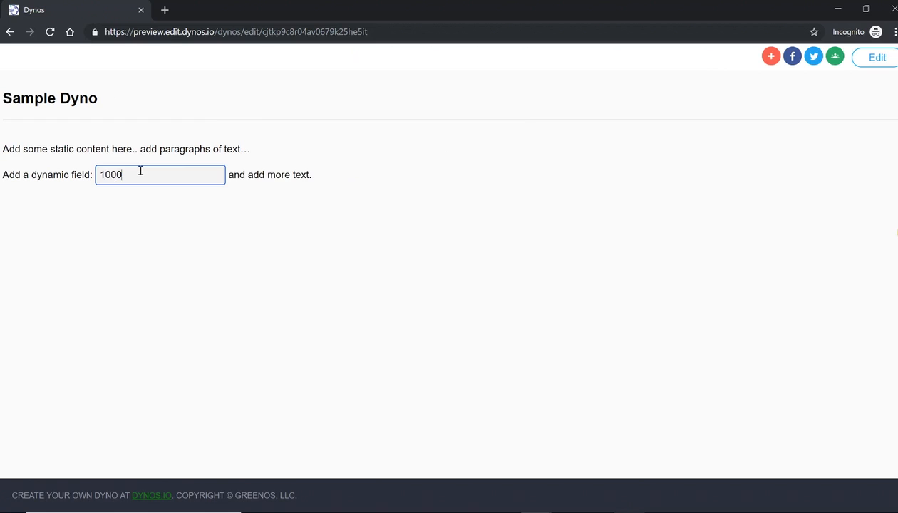
key(BackSpace)
key(BackSpace)
key(BackSpace)
text(424)
key(Return)
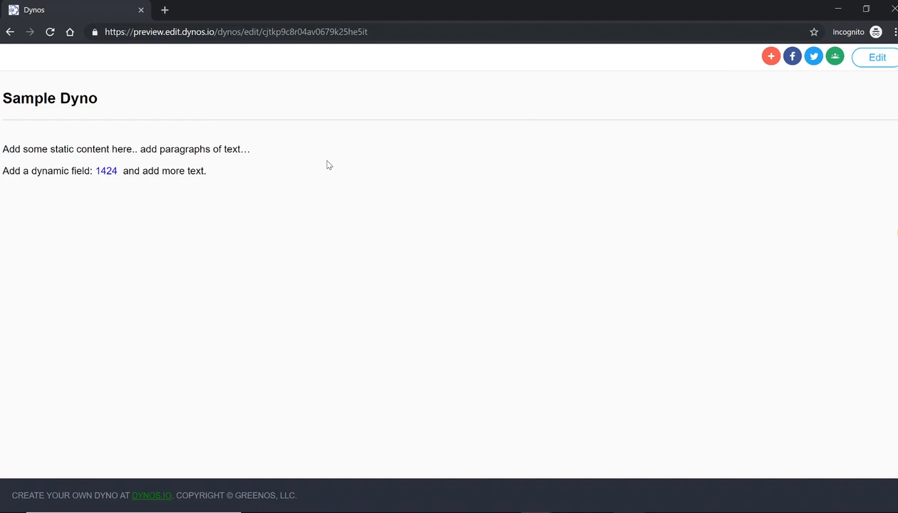
click(876, 61)
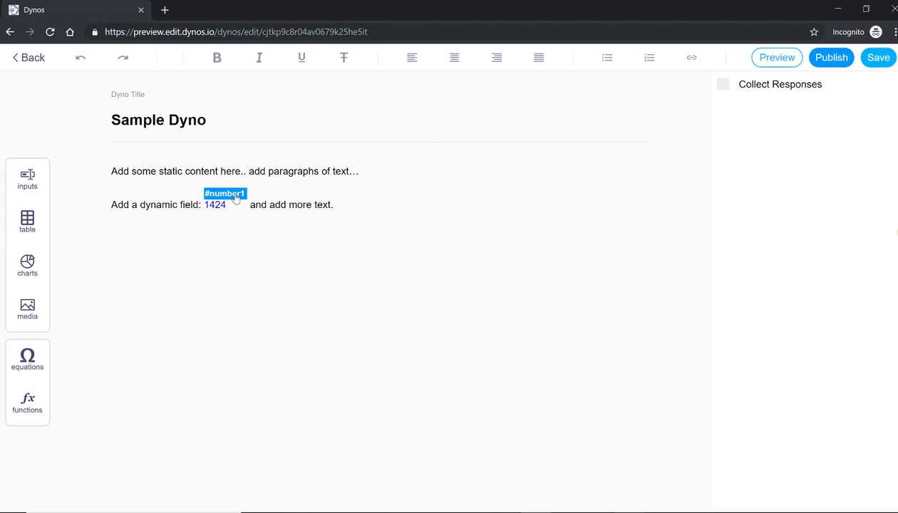
Uncheck Inline Edit for the #number1 field and return to the text after it
click(236, 198)
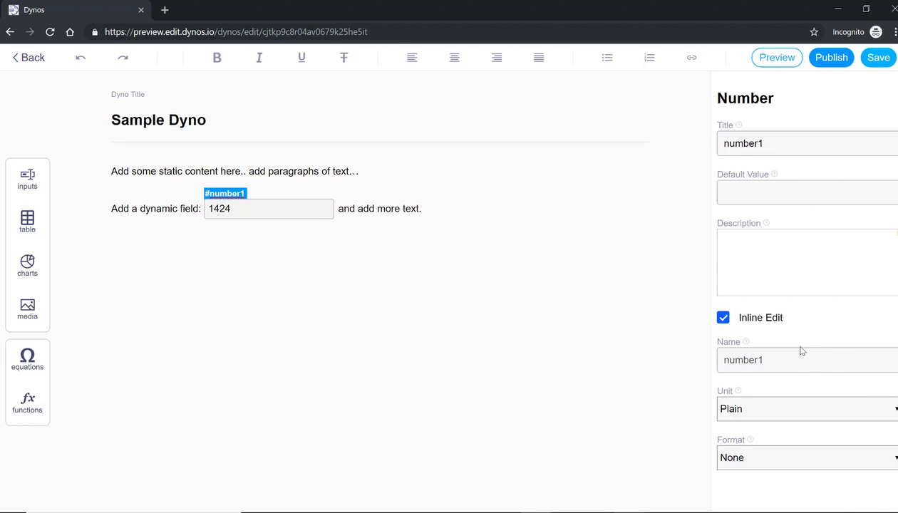
click(723, 318)
click(362, 211)
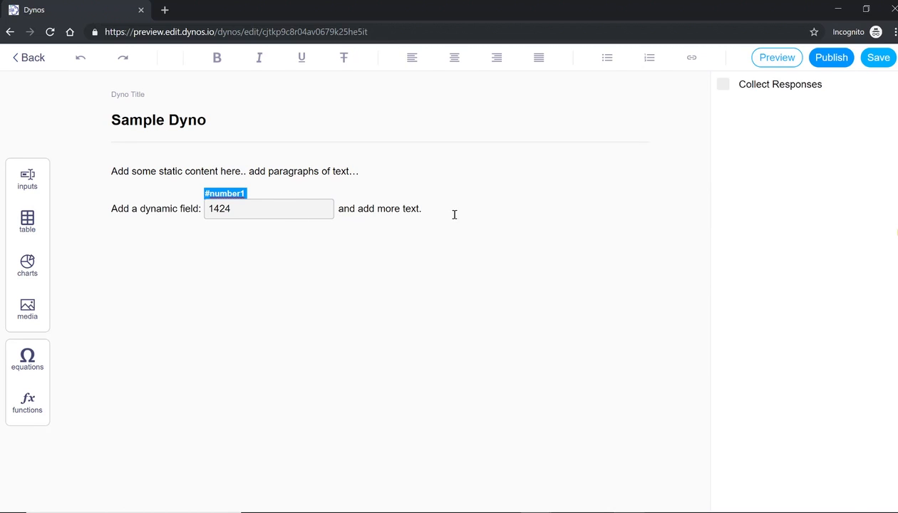
click(224, 198)
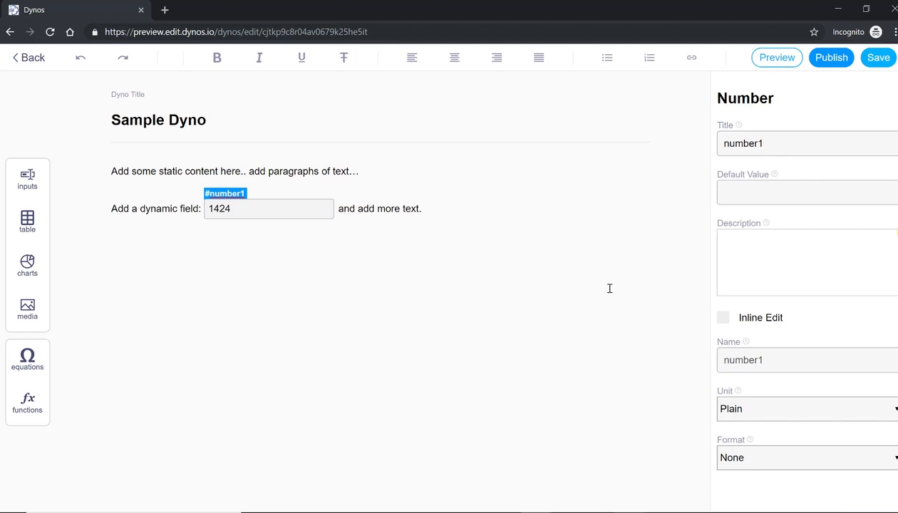
click(465, 209)
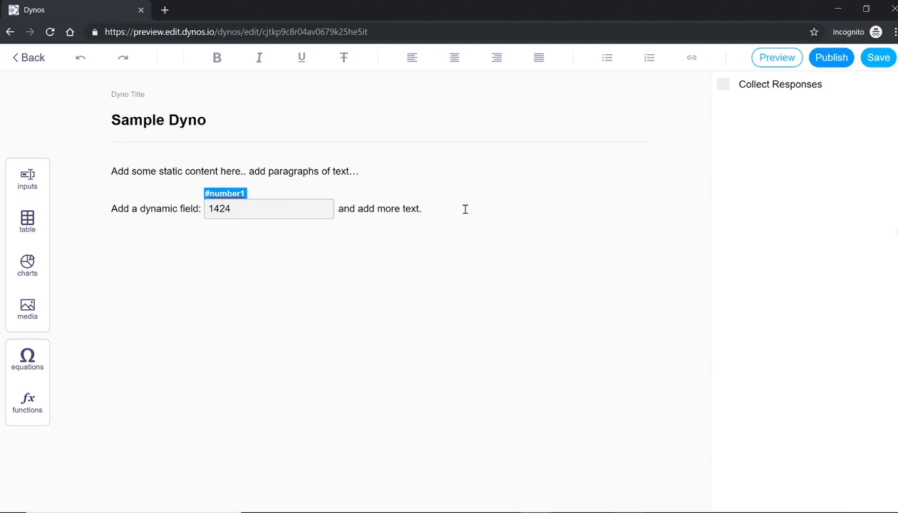
Add an 'Add a function' line with func1 = number1+100, then view it in Preview
key(Return)
text(Add a function)
text(=)
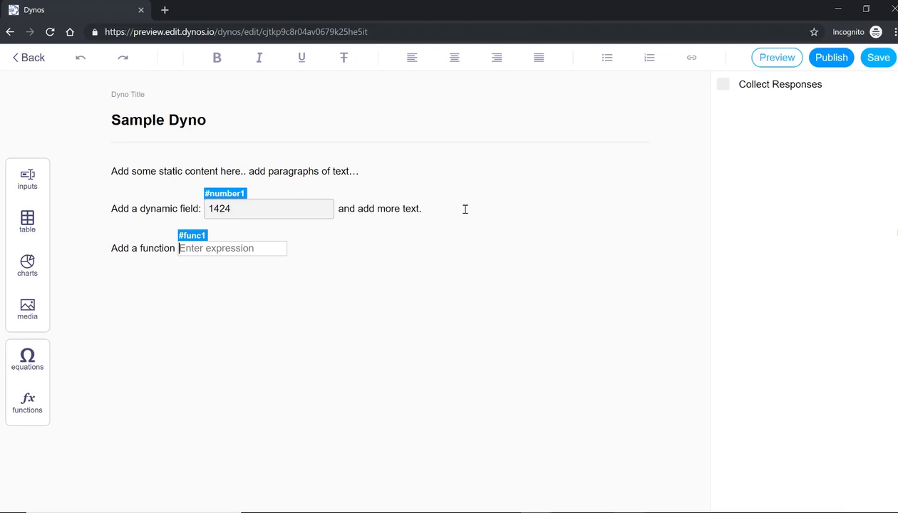
click(239, 247)
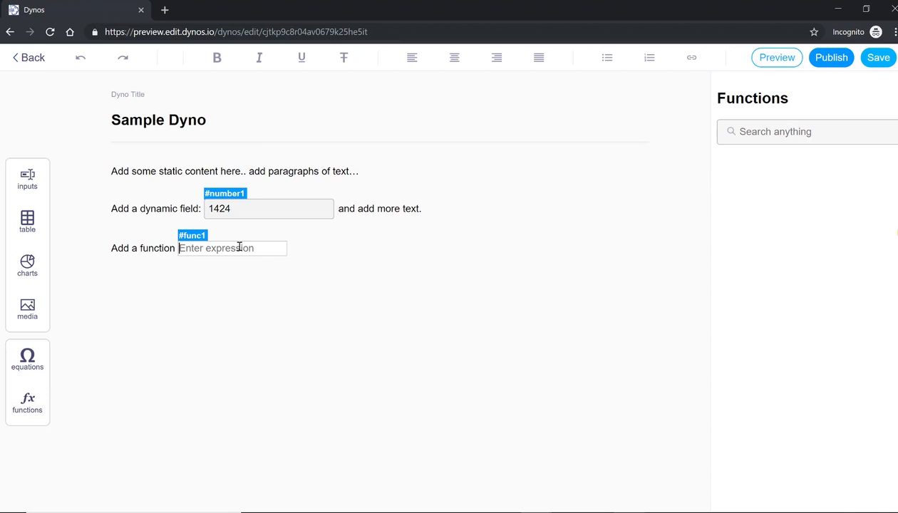
text(number1+100)
key(Return)
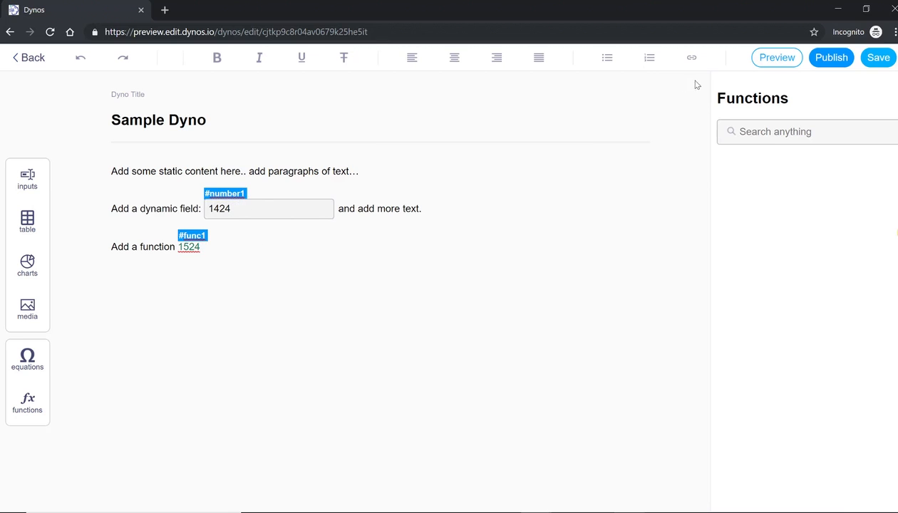
click(776, 60)
click(157, 174)
Set number1 to 1434 in Preview so func1 shows 1534, then return to Edit
key(BackSpace)
key(BackSpace)
text(43)
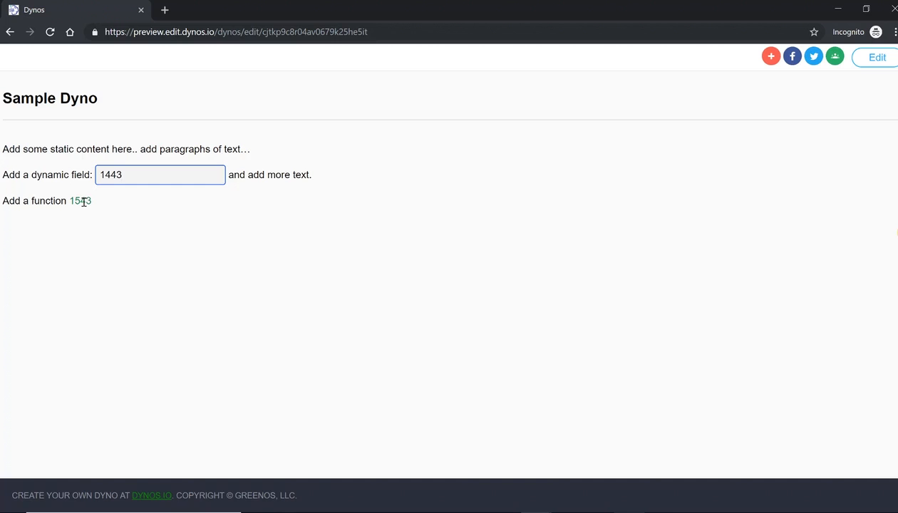
key(BackSpace)
key(Left)
text(3)
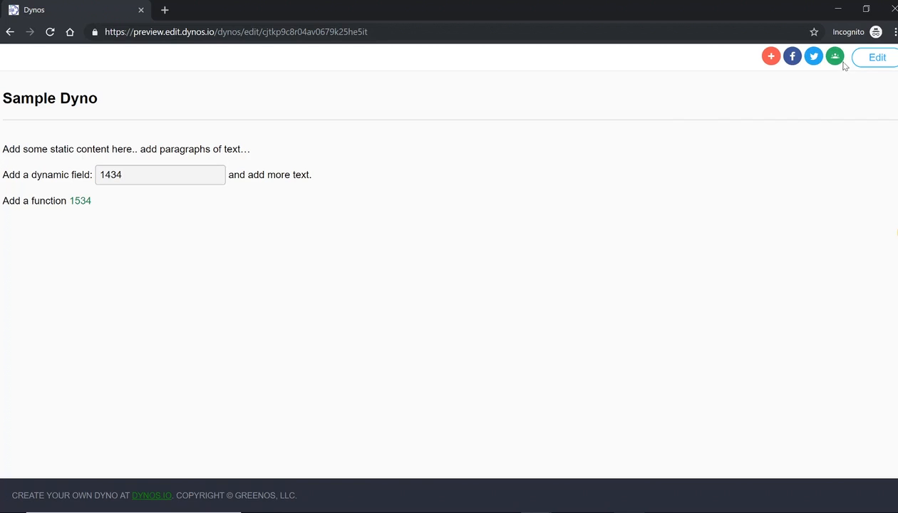
click(875, 57)
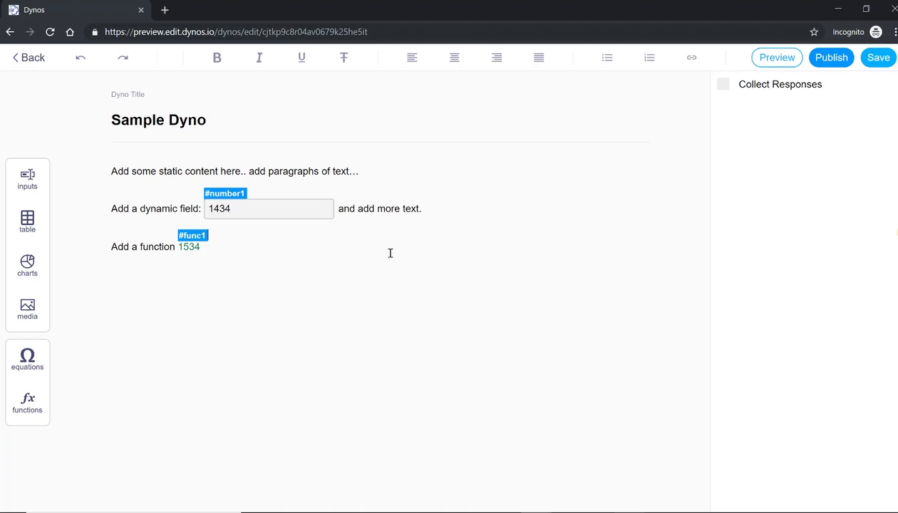
Extend func1's formula with the sqrt function to number1+100+sqrt(number1)
click(188, 247)
drag(187, 248, 244, 248)
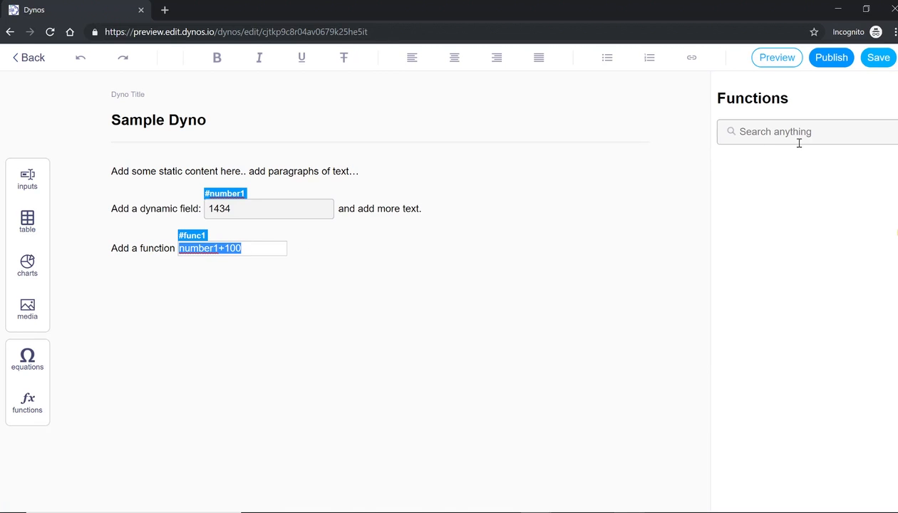
click(840, 129)
text(sqrt)
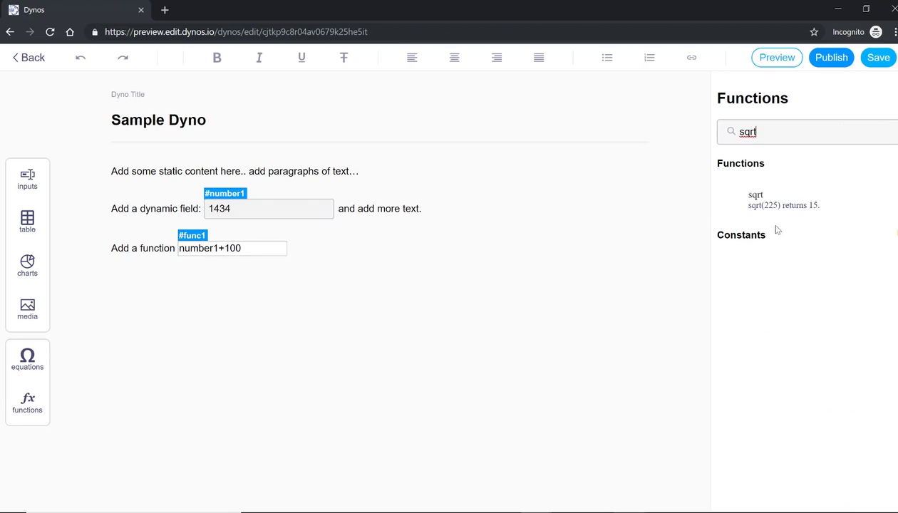
click(767, 202)
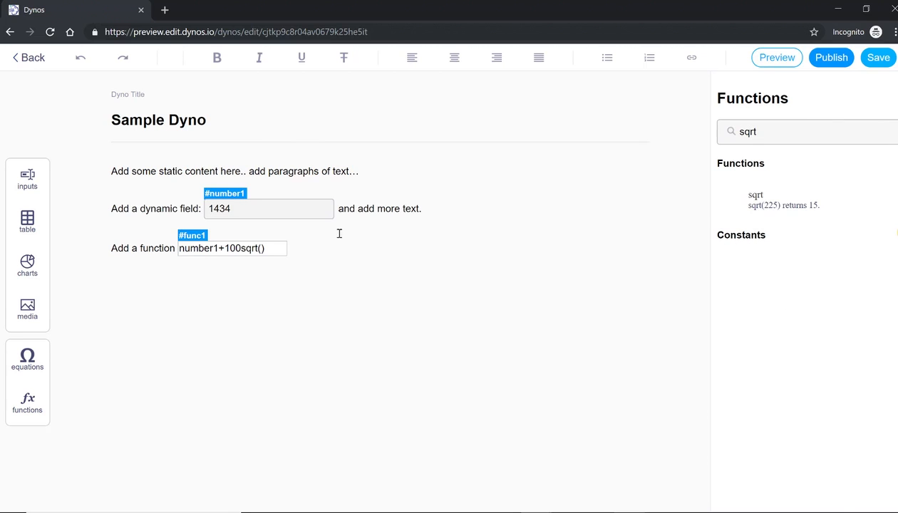
click(241, 248)
text(+sqrt()
text(number1)
click(296, 237)
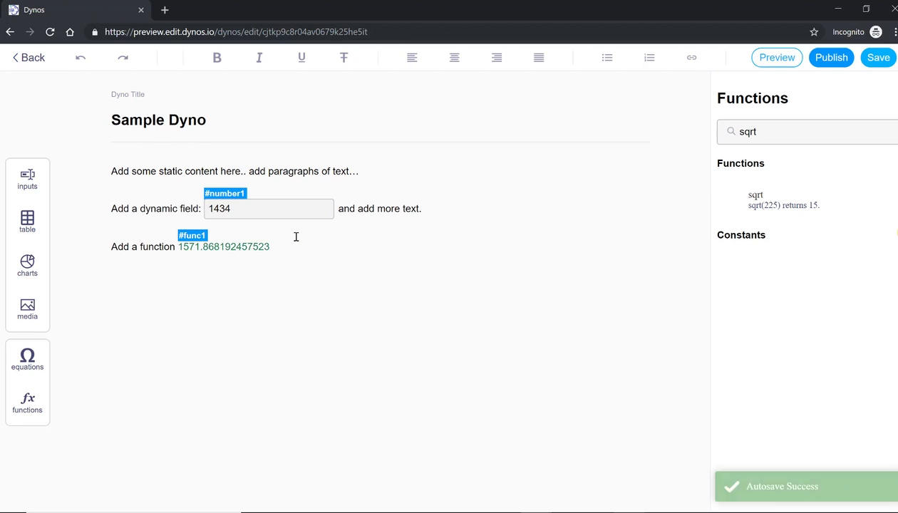
click(243, 249)
click(334, 286)
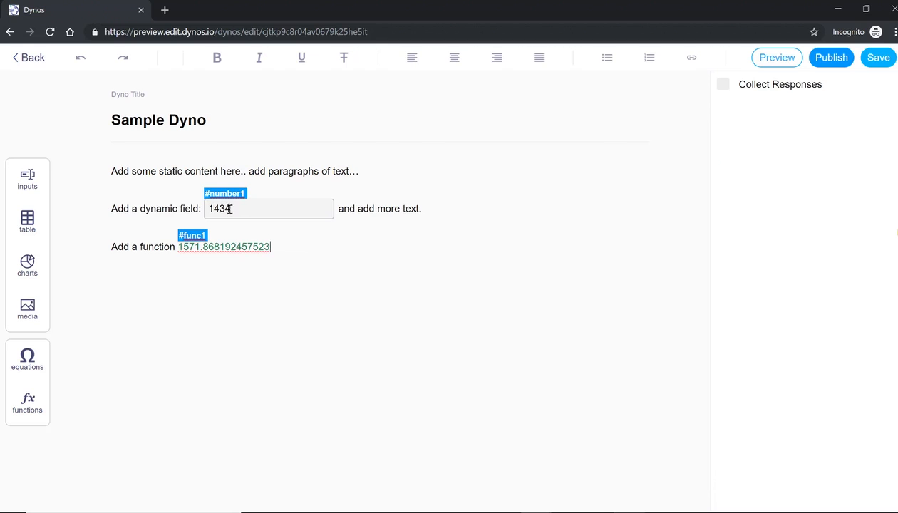
Reduce func1 to sqrt(number1) with 0.000 formatting, so it displays 37.868
click(228, 246)
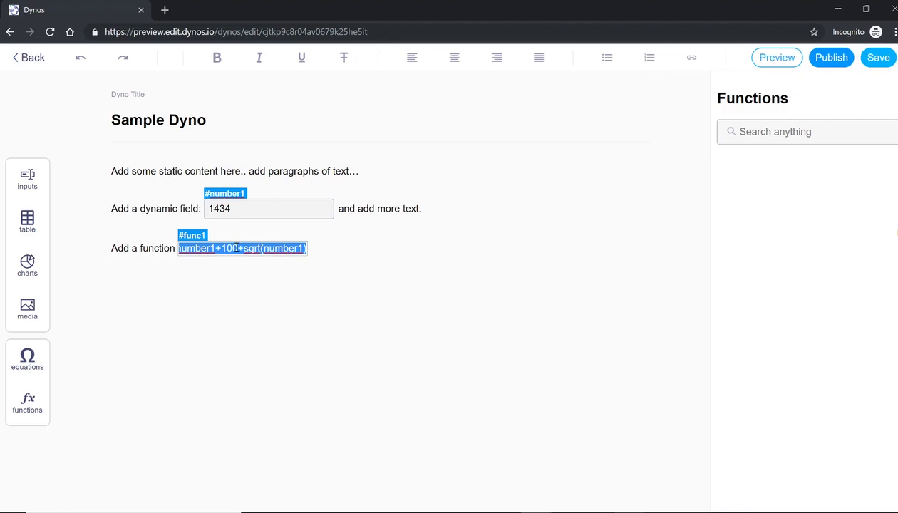
click(236, 276)
click(252, 246)
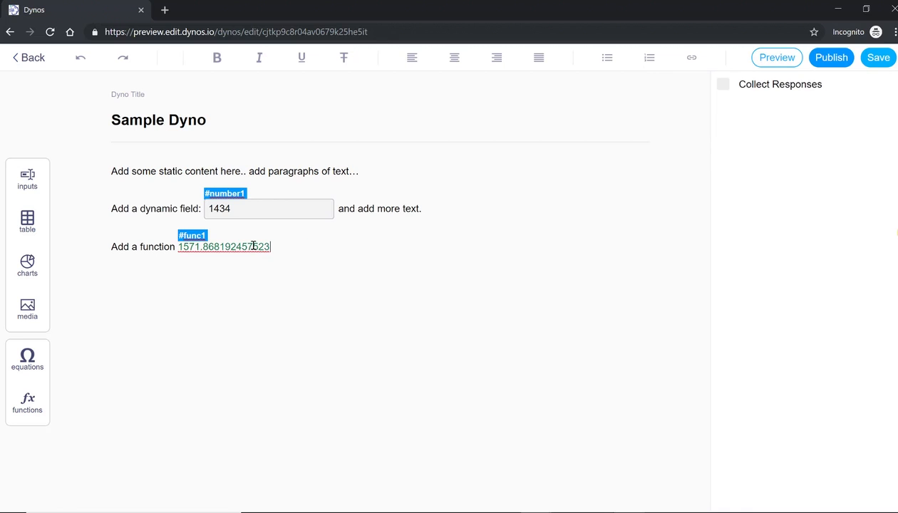
click(243, 248)
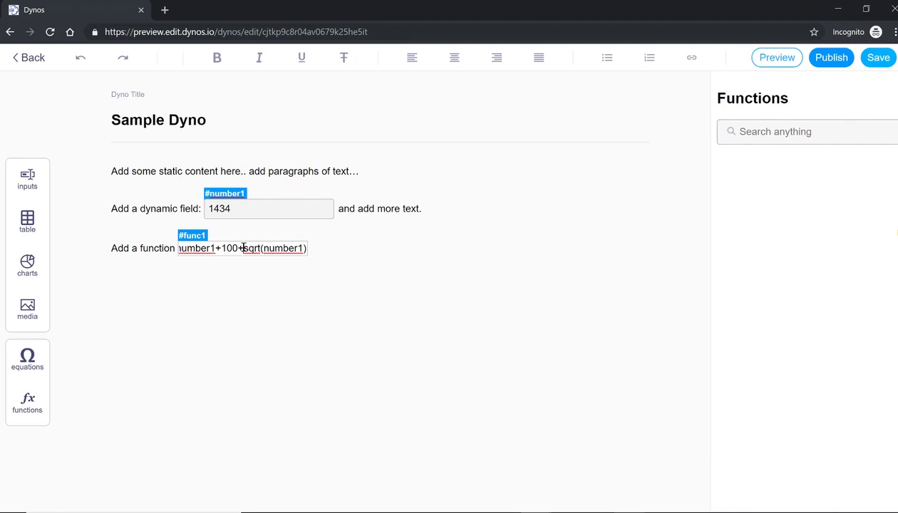
key(shift+Home)
key(BackSpace)
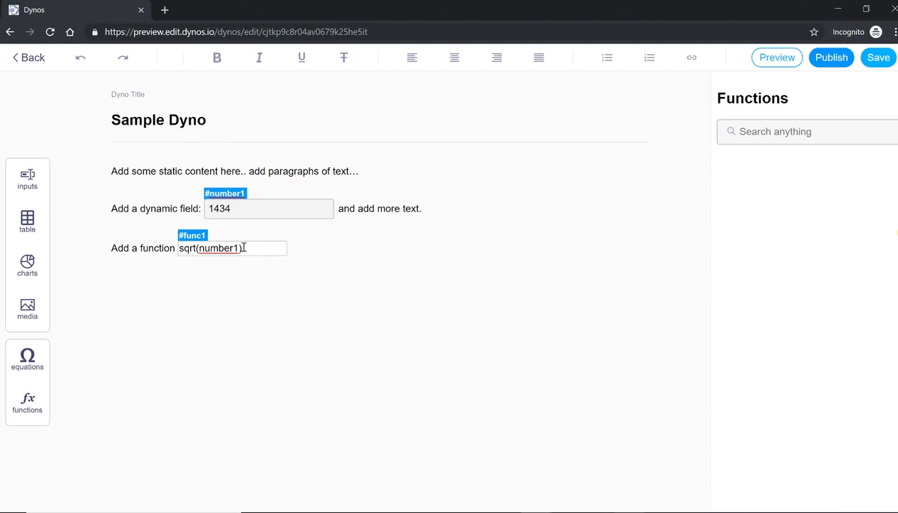
text(;000)
key(BackSpace)
key(BackSpace)
text(.00)
key(Return)
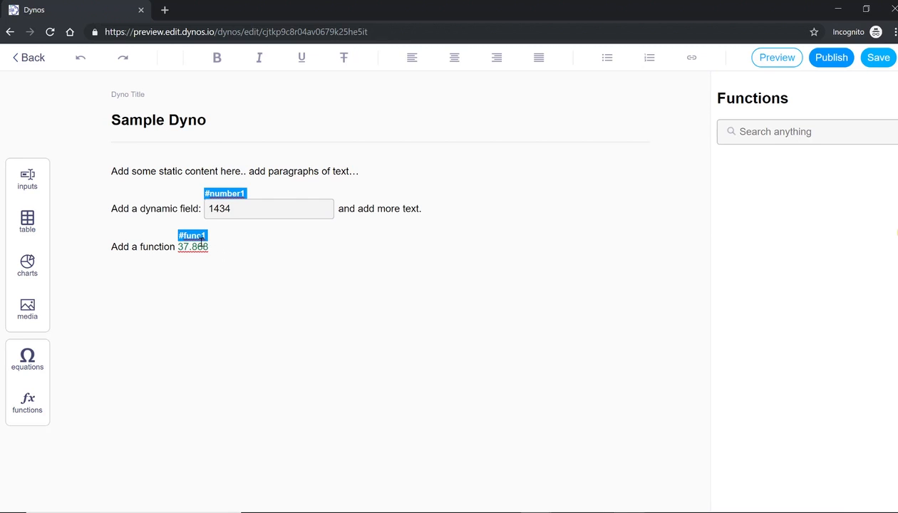
Add a new line 'Add an option:' followed by an Options input
click(242, 249)
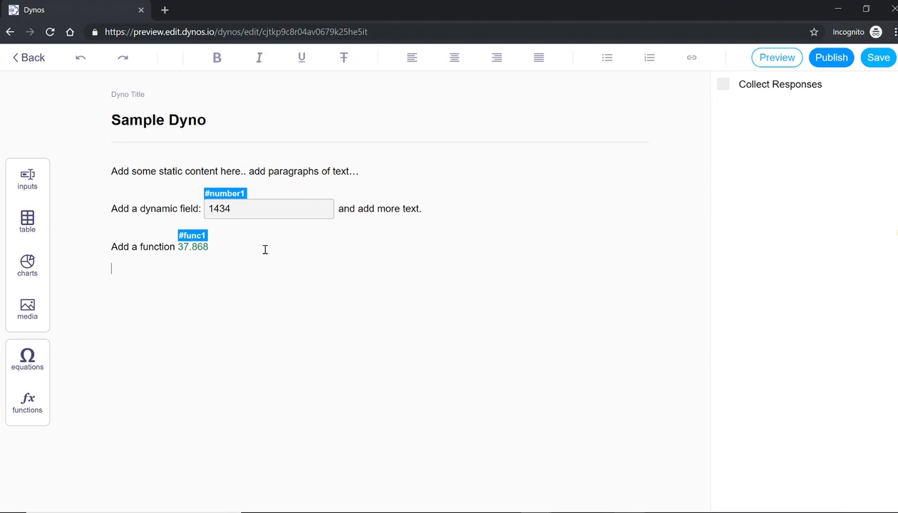
key(Return)
key(BackSpace)
text(Add an option)
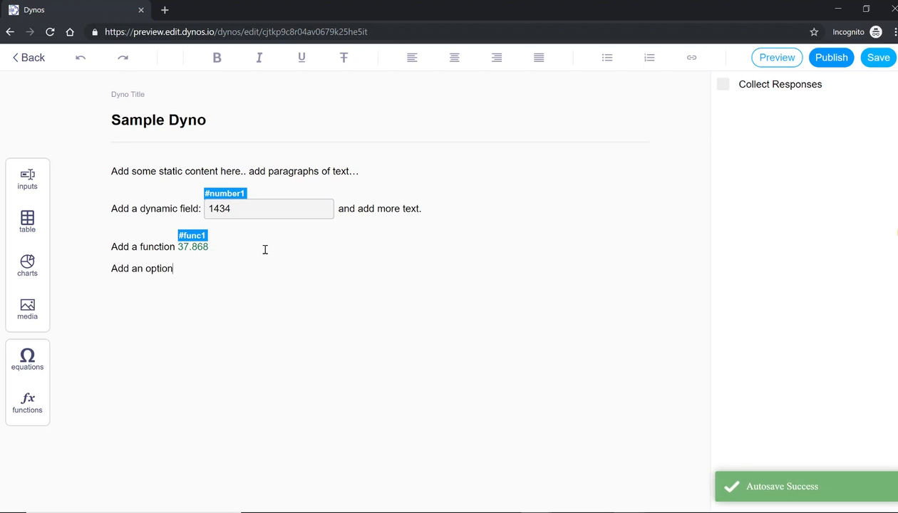
text(:)
click(37, 183)
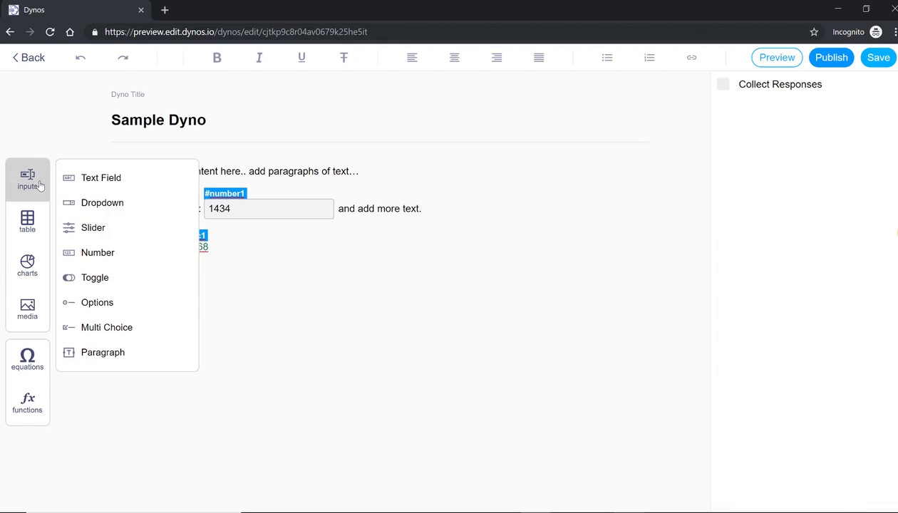
click(103, 305)
Rename the choices to Adverb and Adjective, delete Choice 3, and uncheck Inline Edit
click(192, 280)
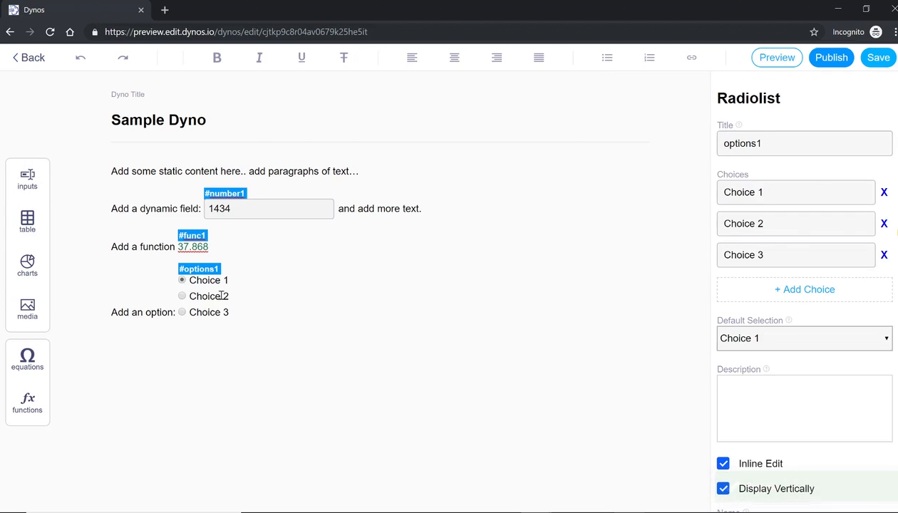
triple_click(796, 198)
text(Adverb)
key(Tab)
text(Adjectiv)
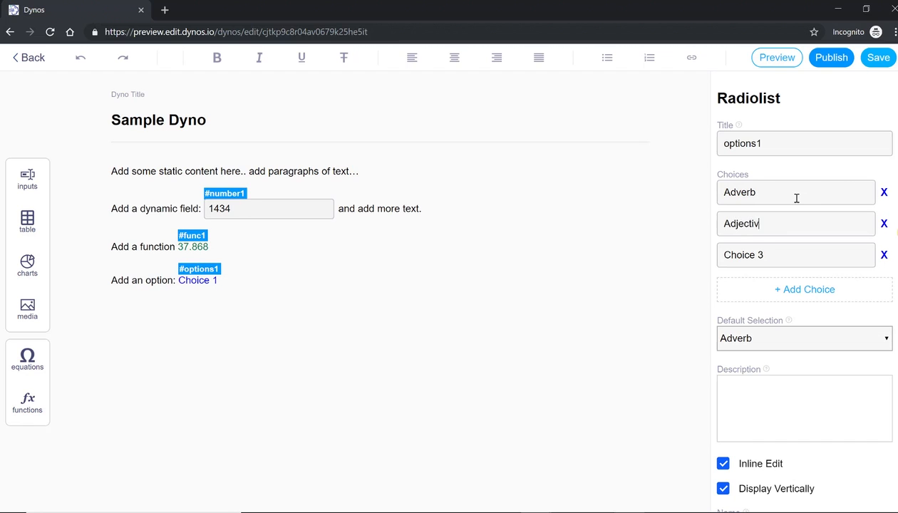
text(e)
key(Tab)
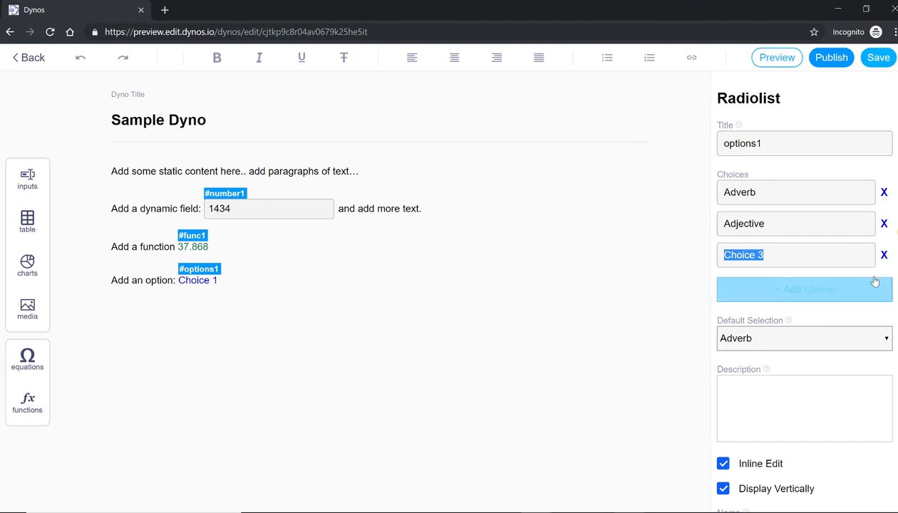
click(883, 255)
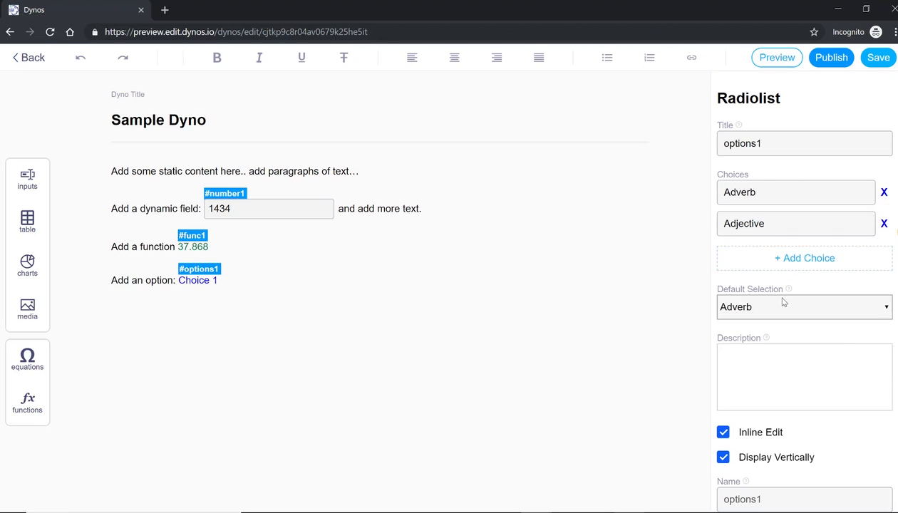
click(353, 279)
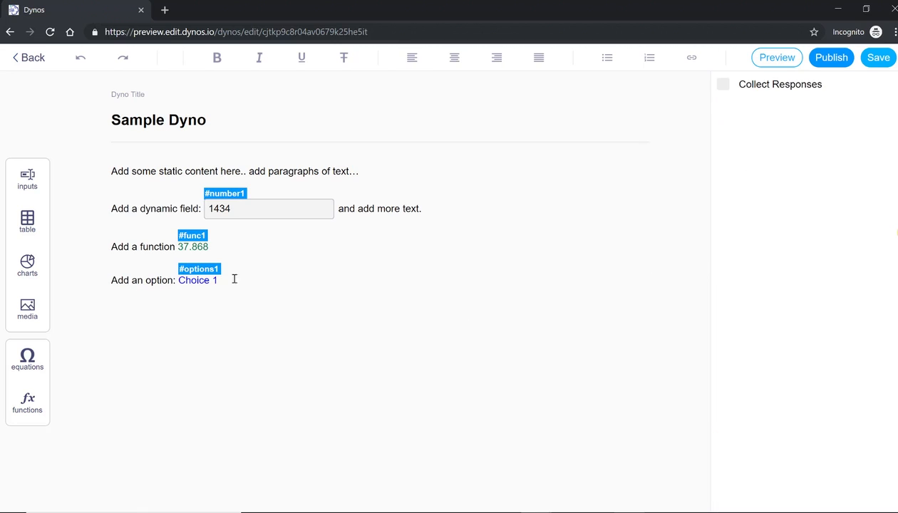
click(213, 280)
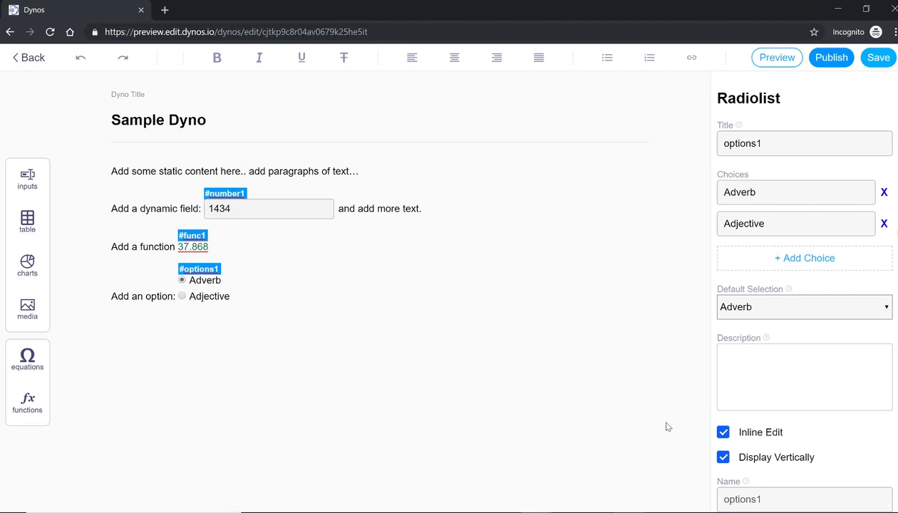
click(724, 433)
After the options, add the function =if(options1=="Adverb", "Good job", "Try again")
click(334, 299)
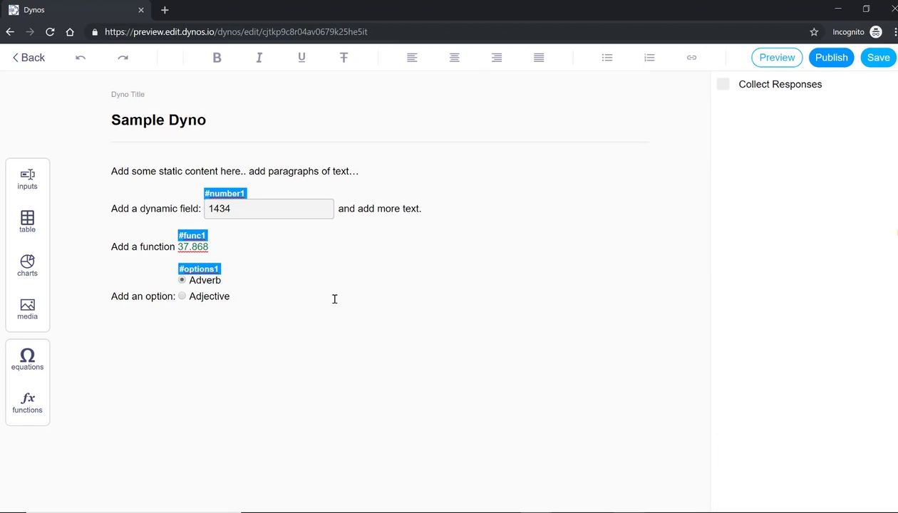
text(. =)
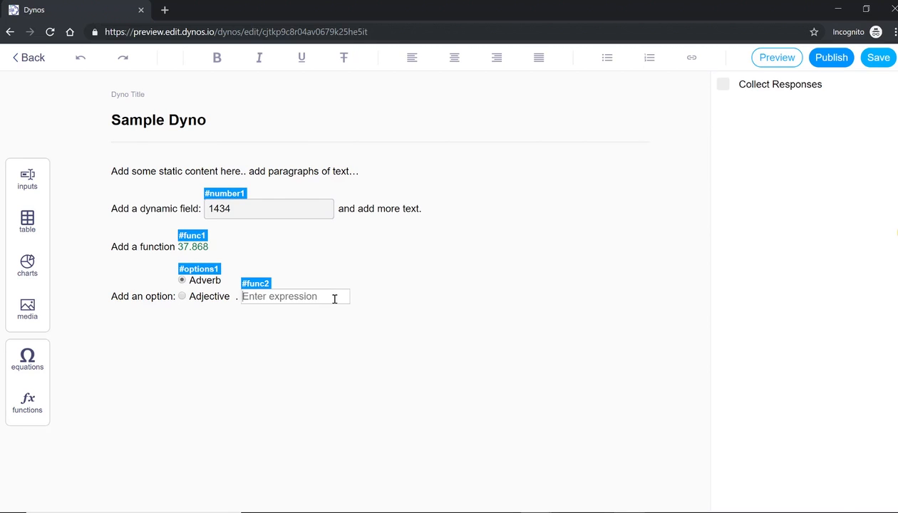
text(if(opti)
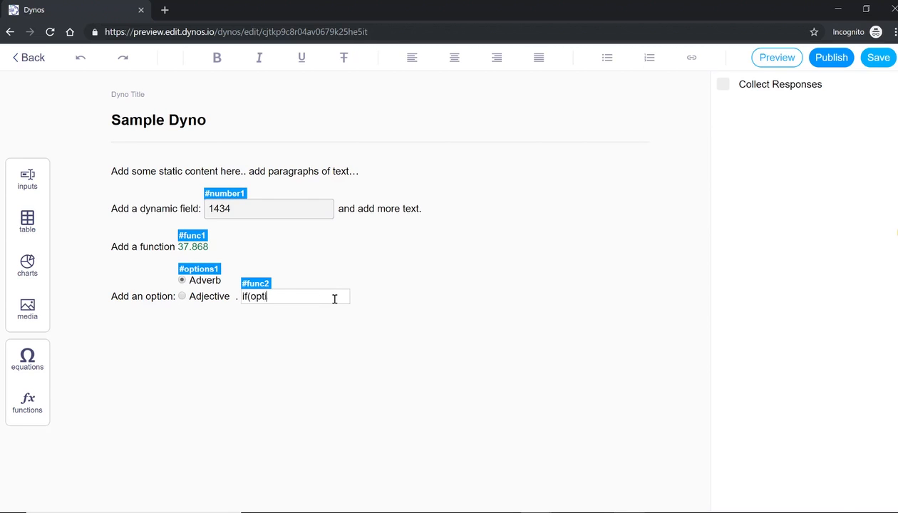
text(ons1=="Adverb", "Good )
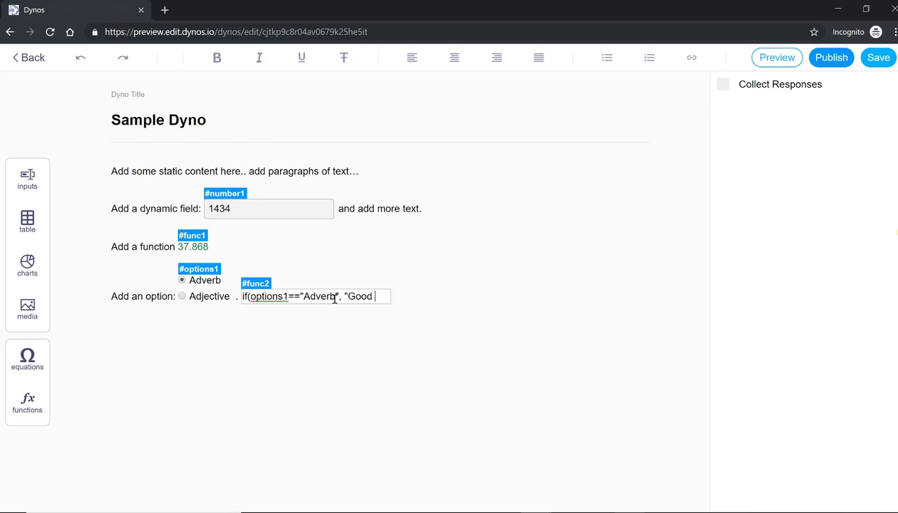
text(job", "Try again"))
key(Return)
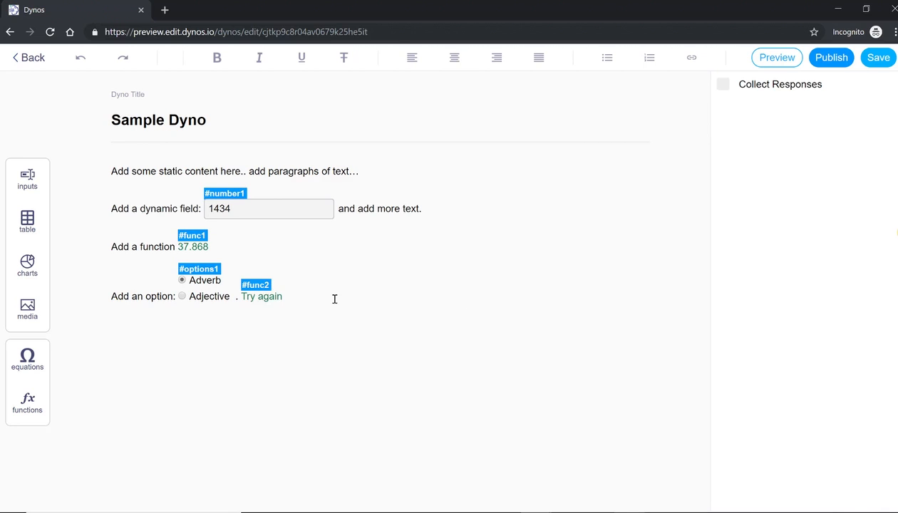
click(263, 296)
key(ctrl+a)
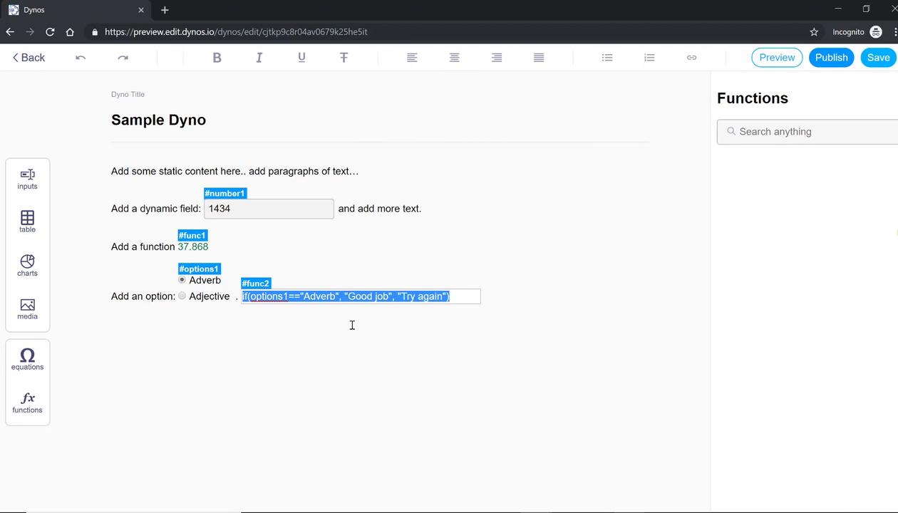
click(349, 322)
Test the feedback by switching Adjective and Adverb, then type 'Add an equation' on a new line
click(182, 296)
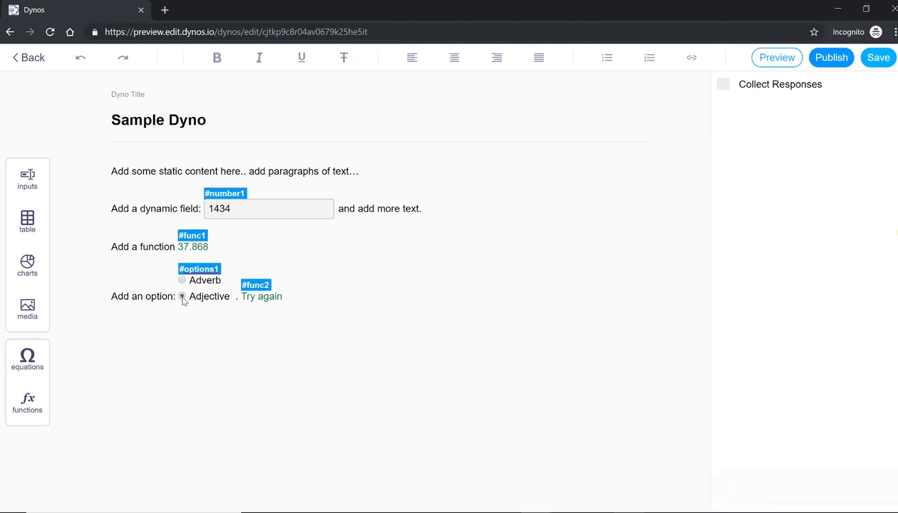
click(182, 281)
click(182, 296)
click(183, 281)
click(336, 306)
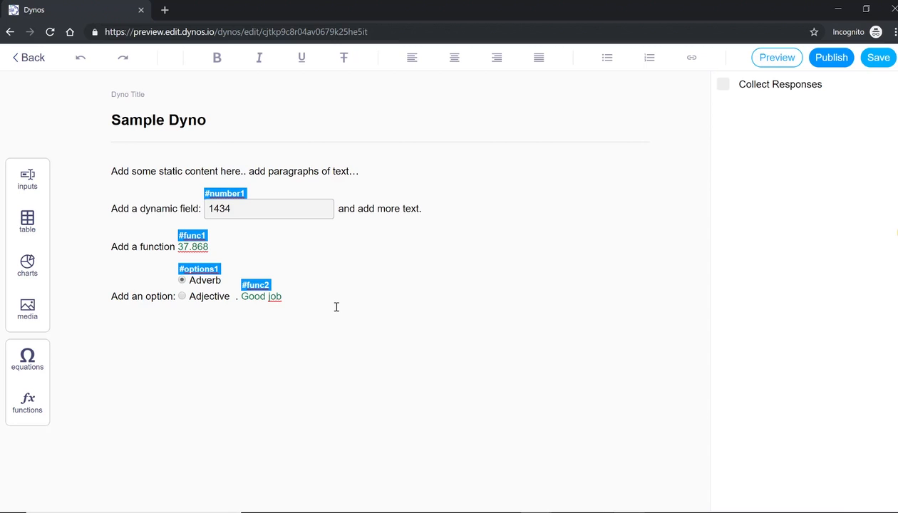
text(Add an equation:)
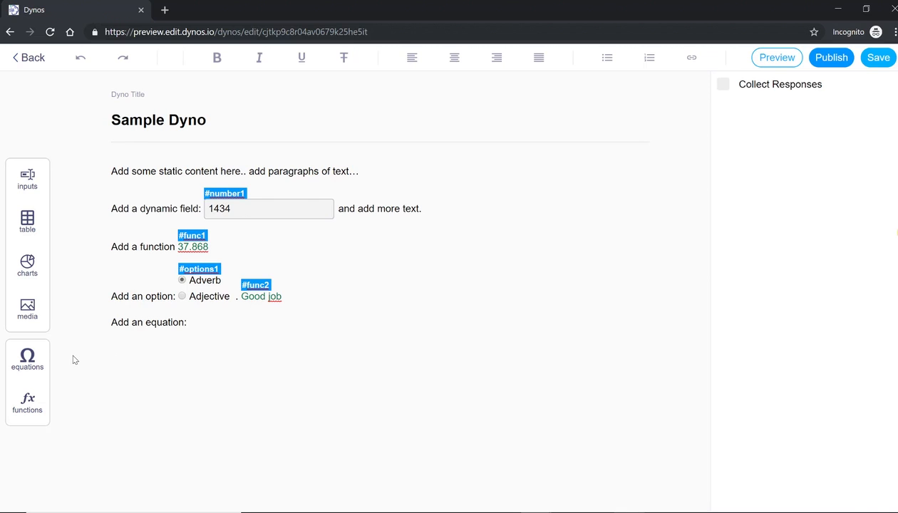
Insert an equation sqrt(x)/number1 after the 'Add an equation' label
click(30, 369)
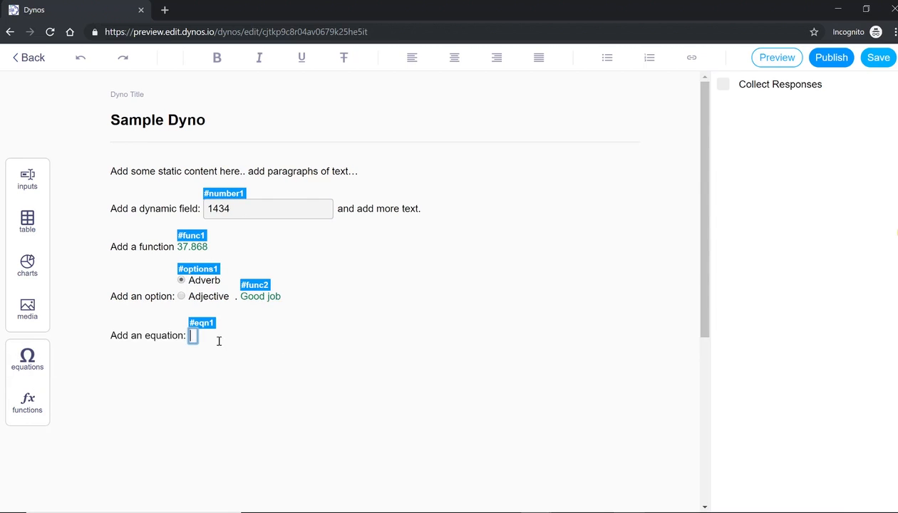
text(sqrt)
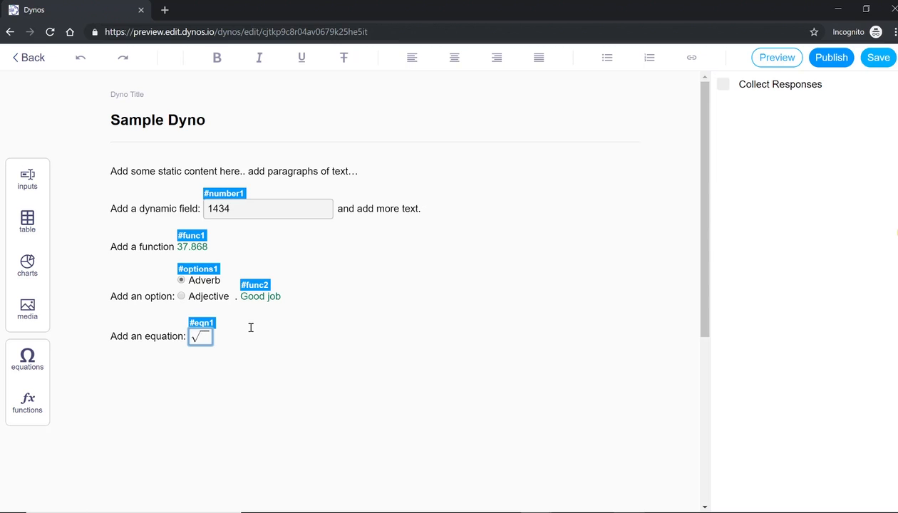
text(x/)
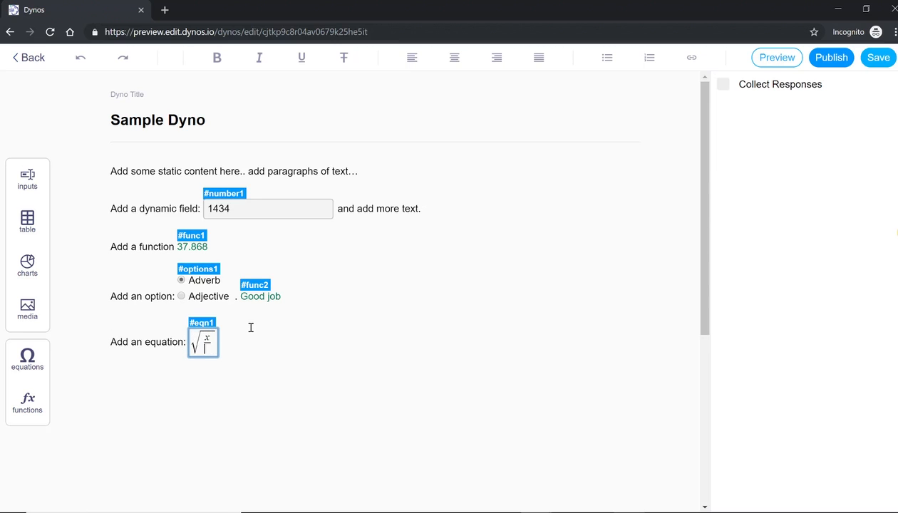
text(number1)
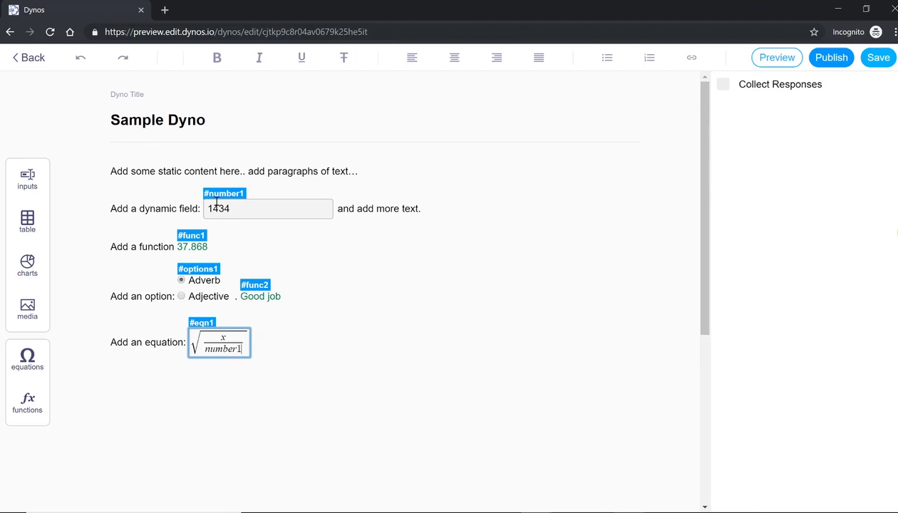
click(272, 350)
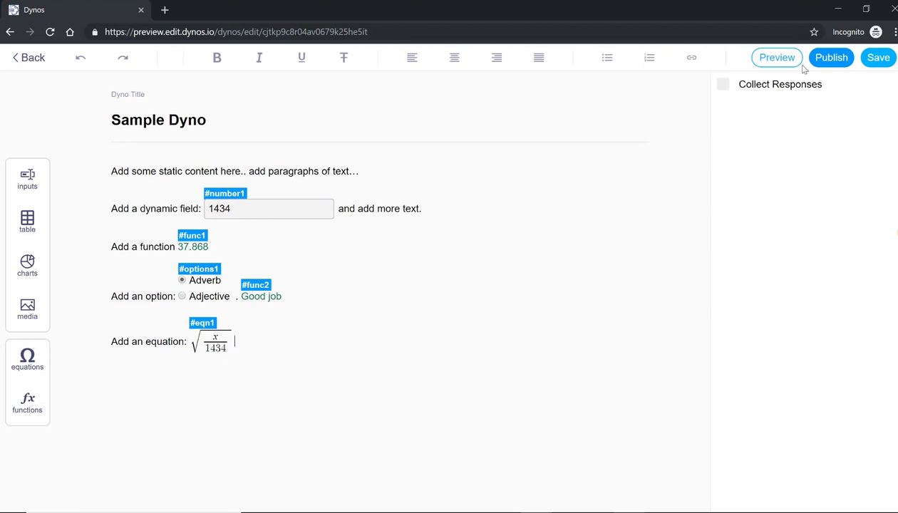
click(776, 57)
click(185, 183)
key(BackSpace)
text(44)
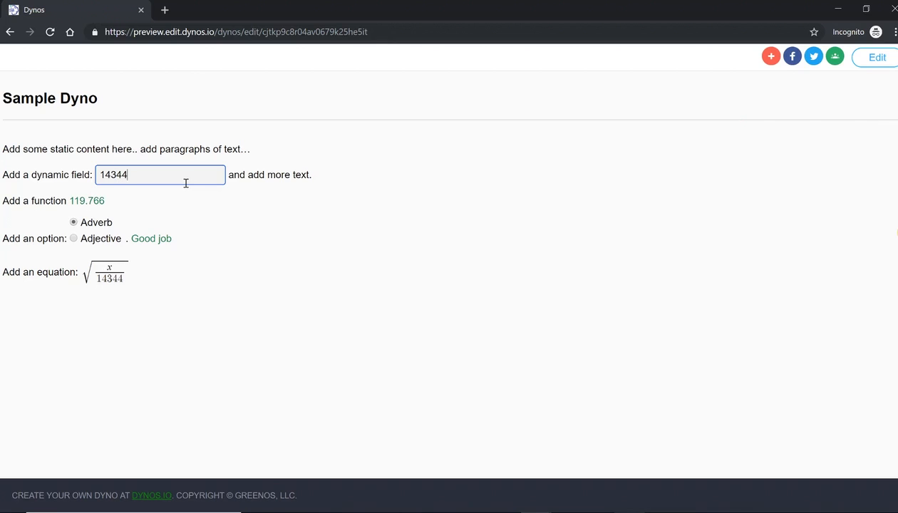
key(BackSpace)
click(881, 61)
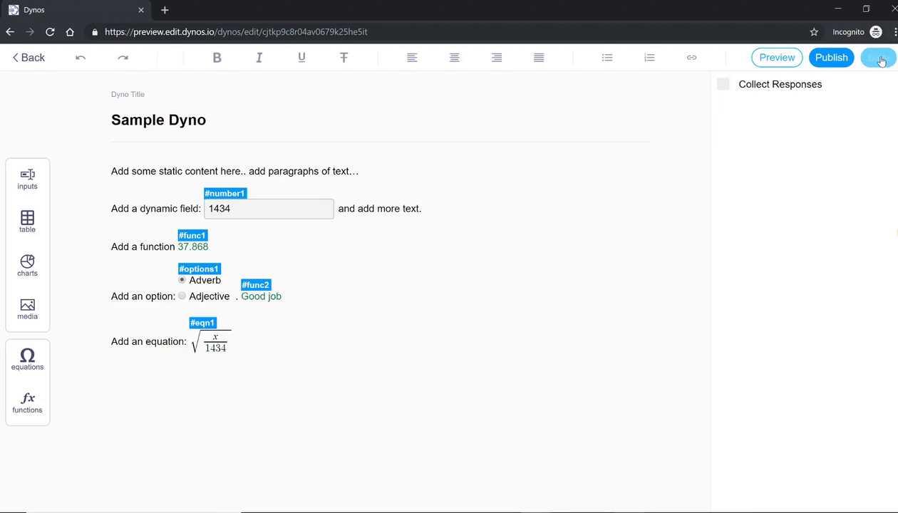
Type 'Add a table:' below the equation and insert a table under it
click(430, 354)
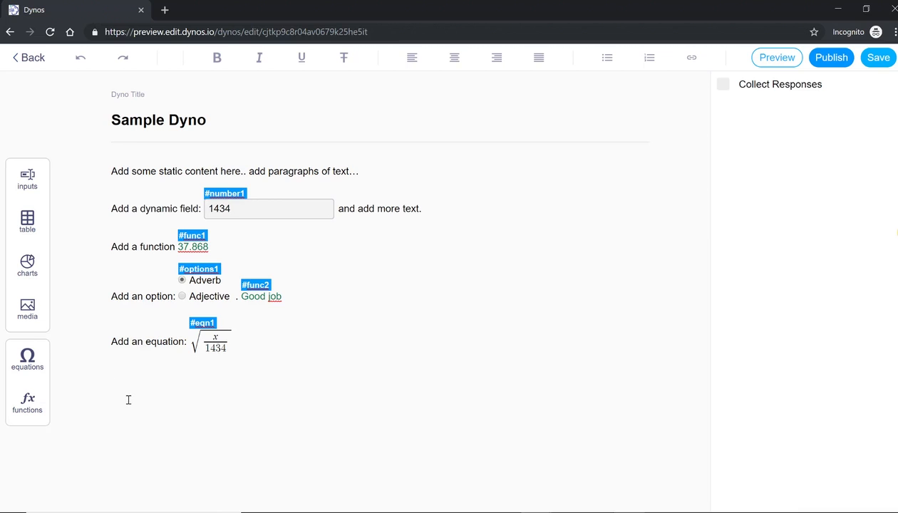
text(Add a table:)
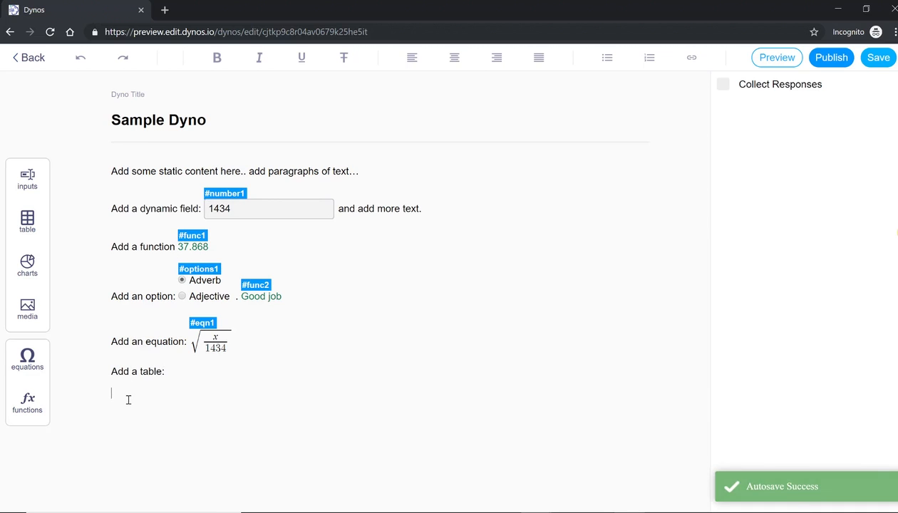
click(30, 225)
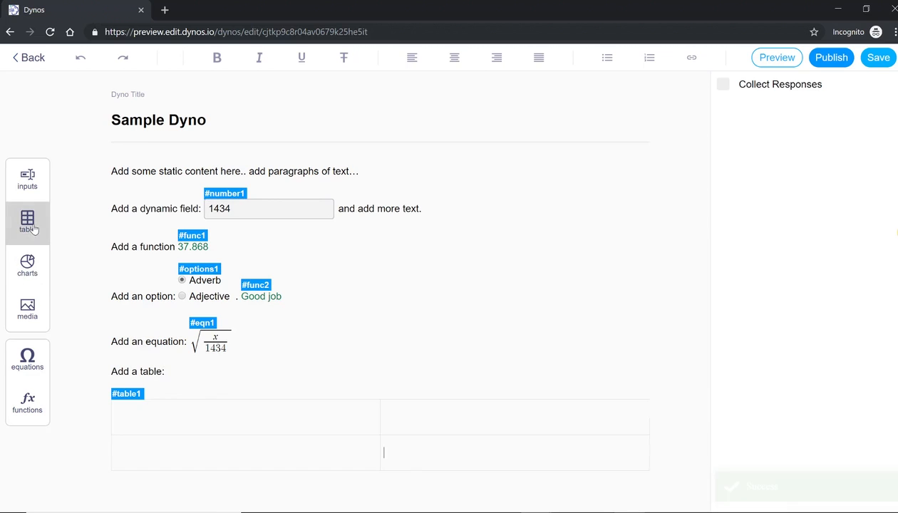
Fill the table with Apples 10 and Oranges 20, then begin 'Now, let's reference content in the table=table1['
click(228, 423)
text(Apples)
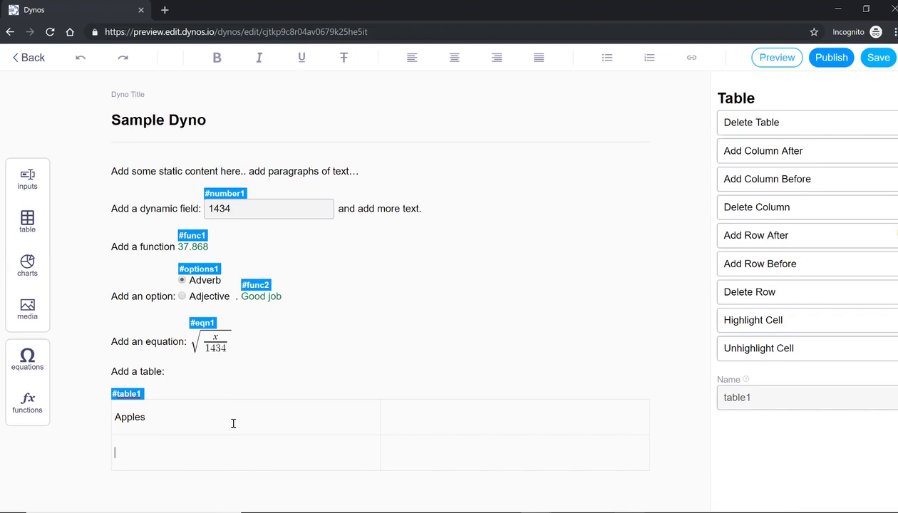
key(BackSpace)
text(Oranges)
key(Tab)
text(10)
key(Down)
text(20)
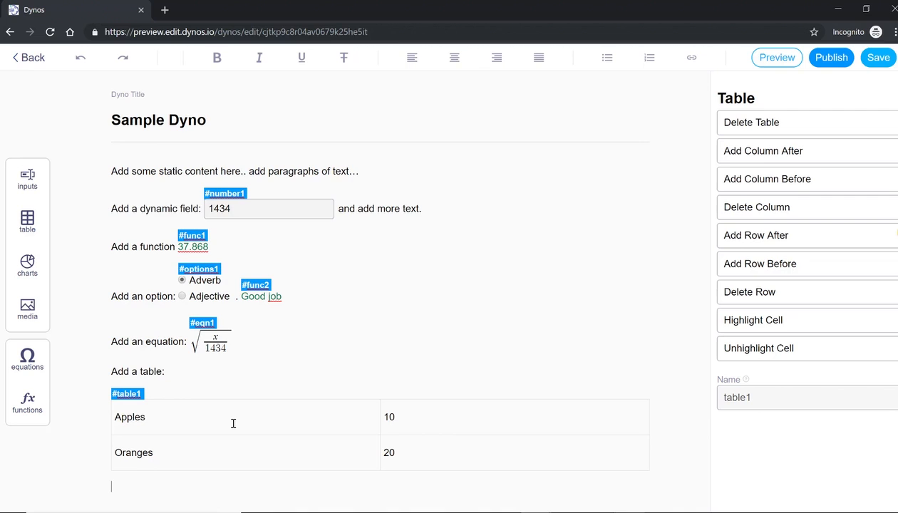
key(Return)
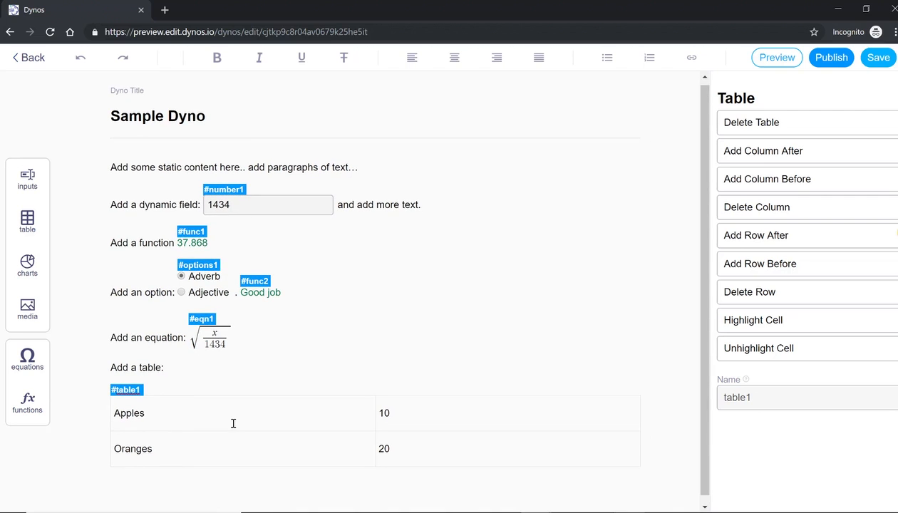
text(Now, let's reference conte)
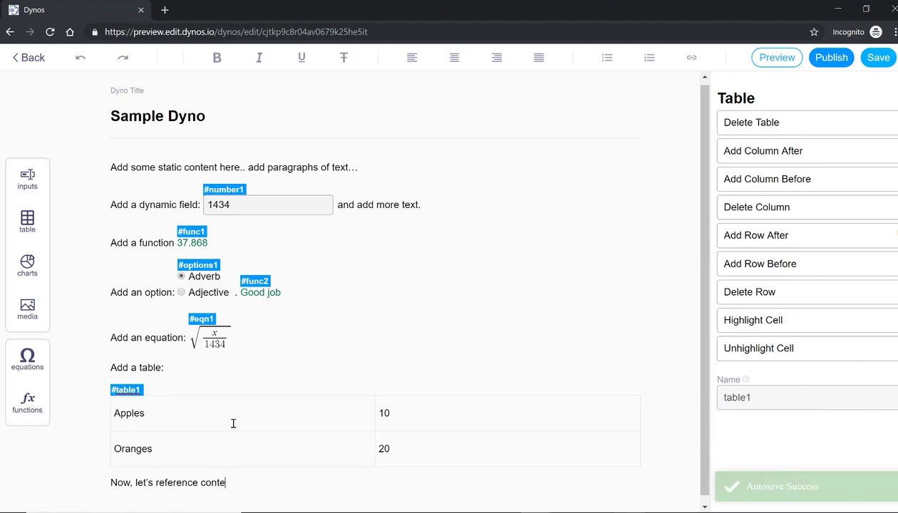
text(nt in )
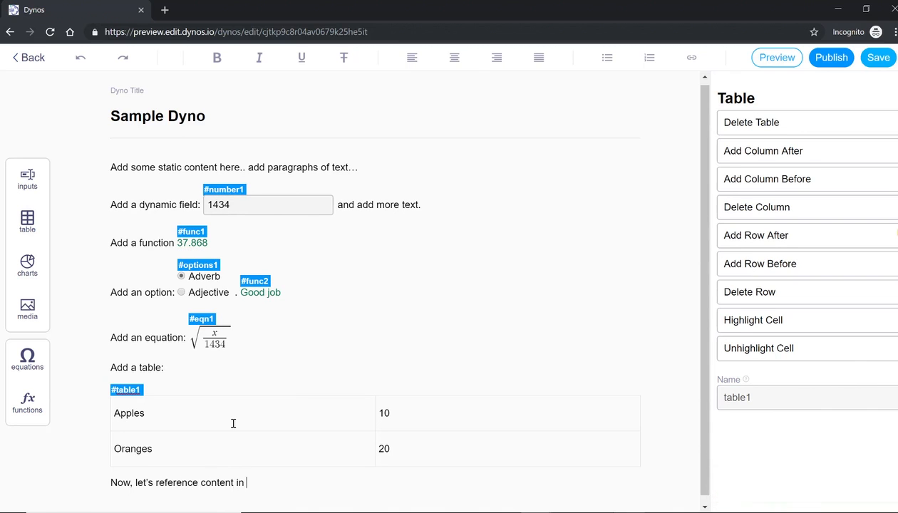
text(the table:)
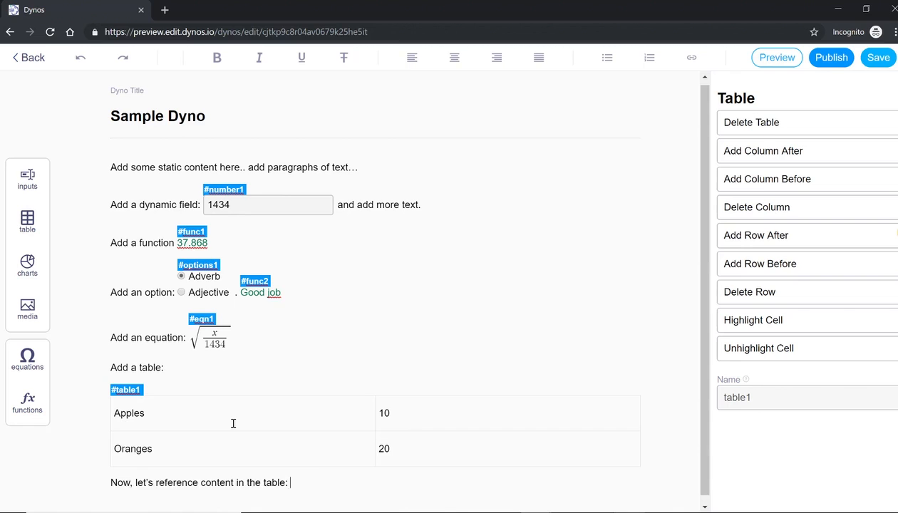
text(=tabl)
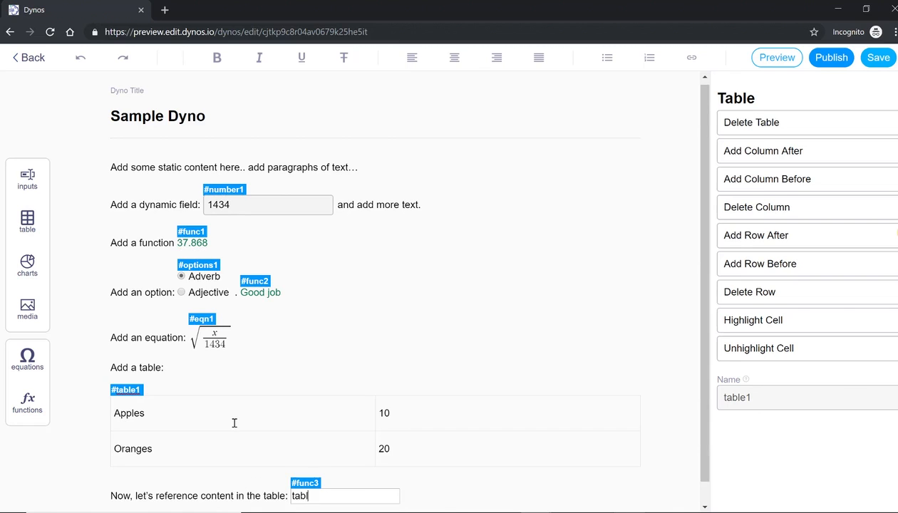
text(e1[)
Finish the table1 reference as function func3 and adjust its cell indexes until it shows 20
text(][0)
key(Return)
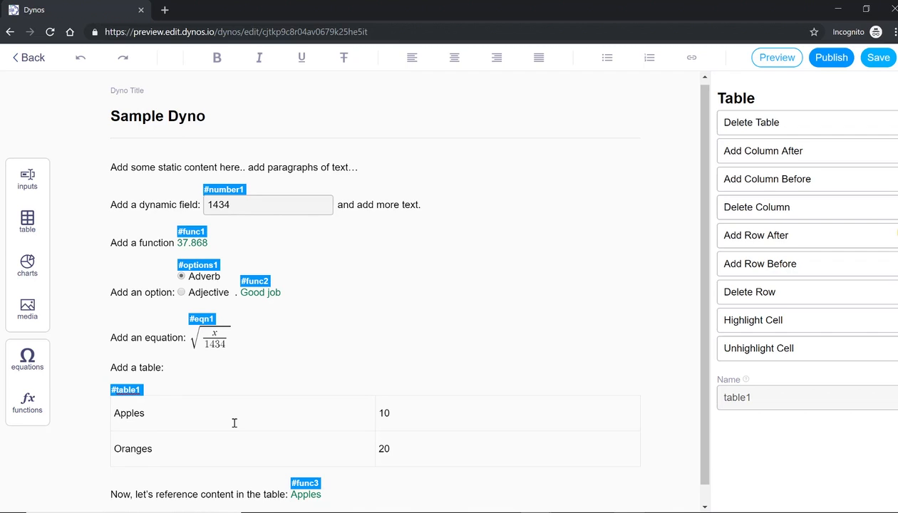
click(307, 495)
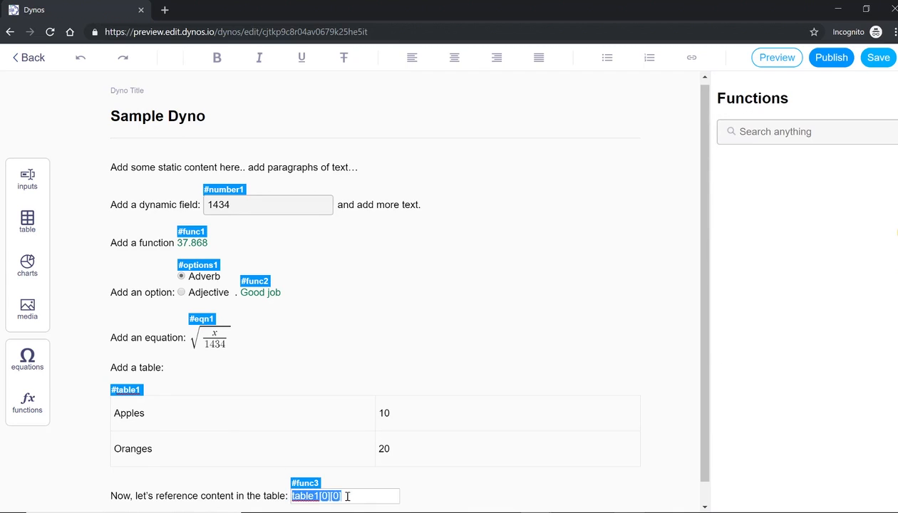
click(352, 496)
key(Left)
key(shift+Left)
text(1)
key(Return)
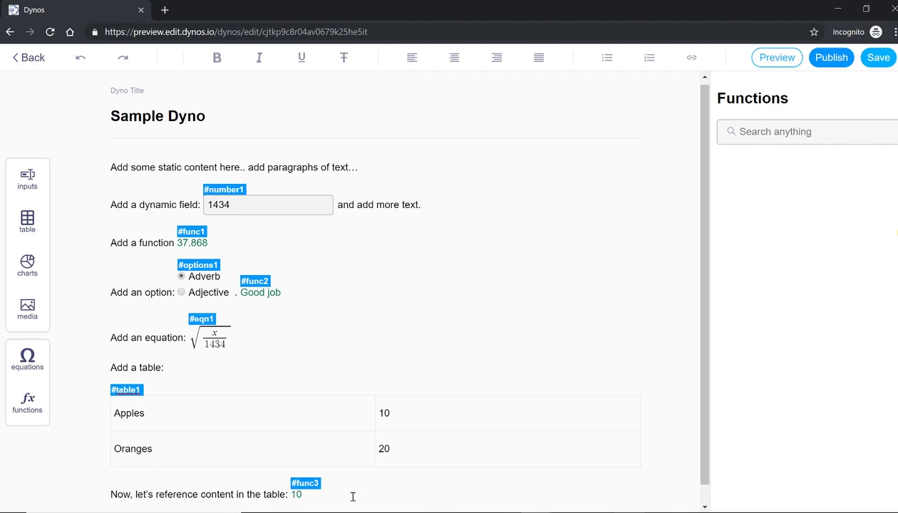
click(296, 494)
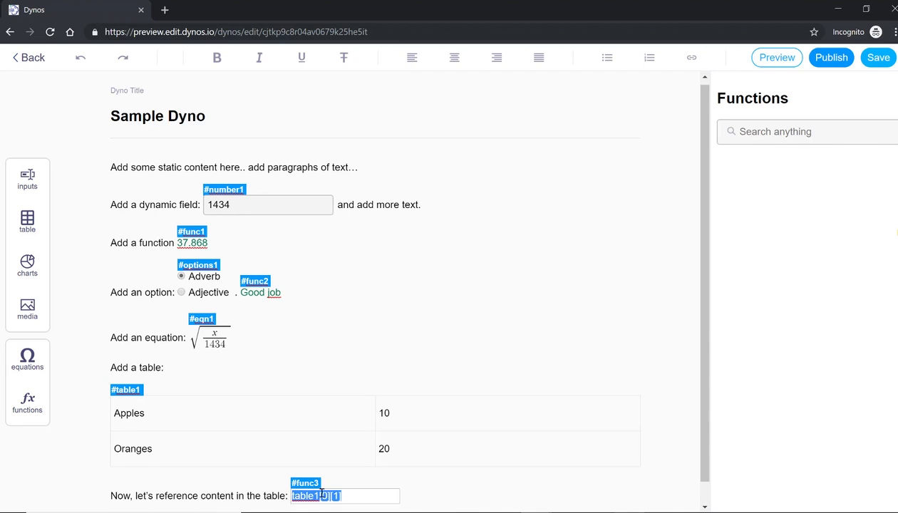
click(372, 495)
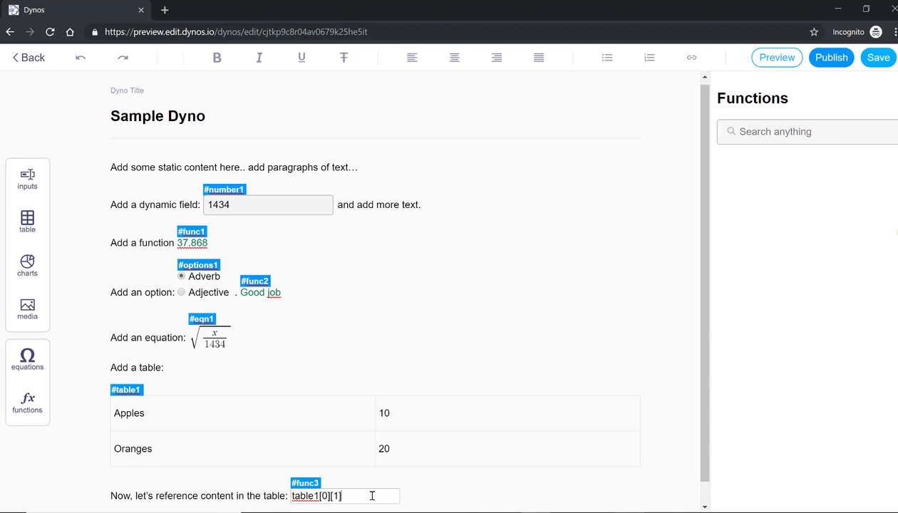
key(Return)
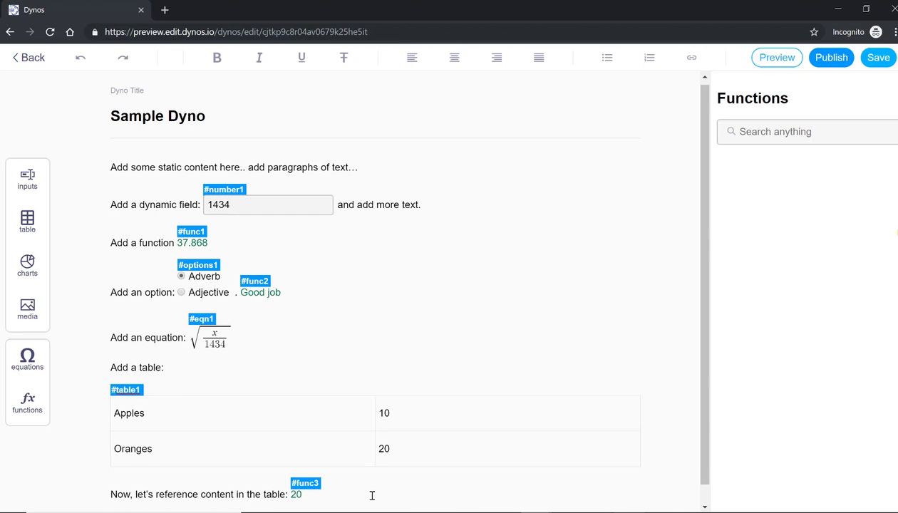
Change Apples to 100 so func3 shows 110, then add the line 'Now, let's add a chart:'
click(424, 415)
text(0)
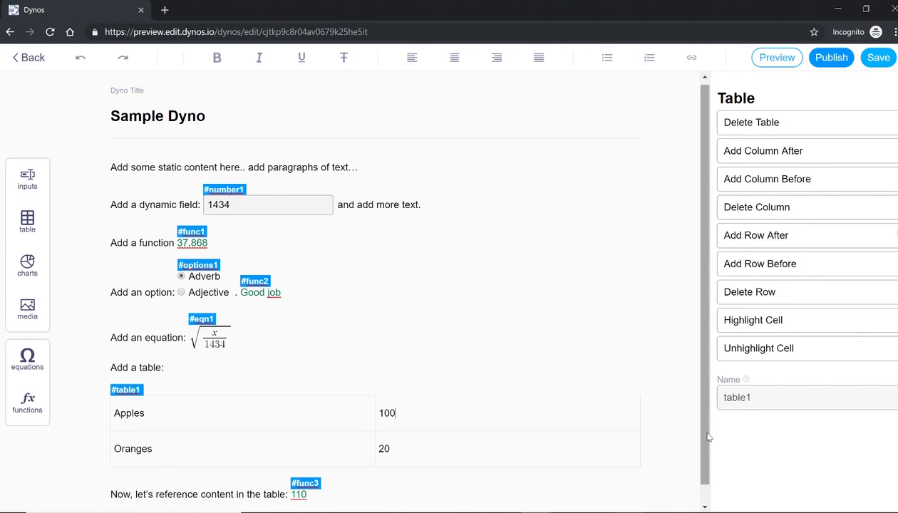
drag(705, 439, 702, 490)
click(565, 469)
key(Return)
text(Now, let's add a chart:)
Insert a bar chart of table1 with Column 2 as data and Column 1 as labels
key(Return)
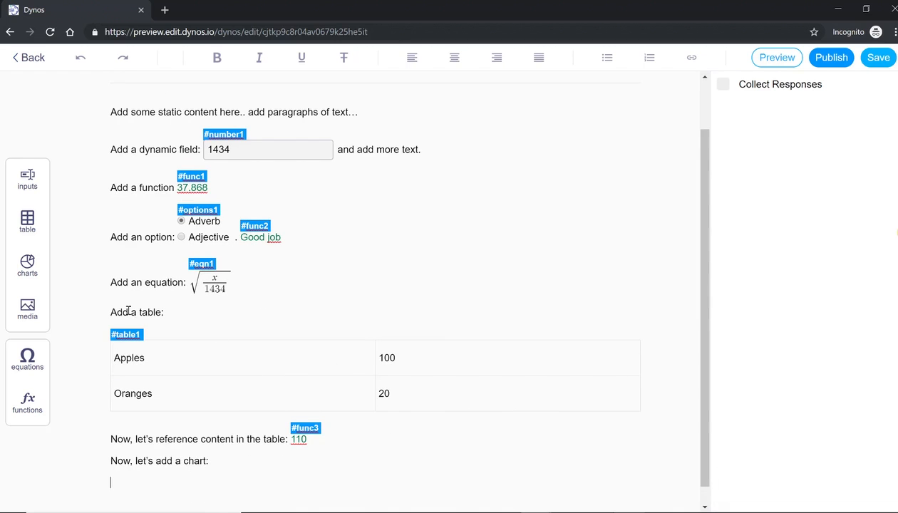
click(27, 265)
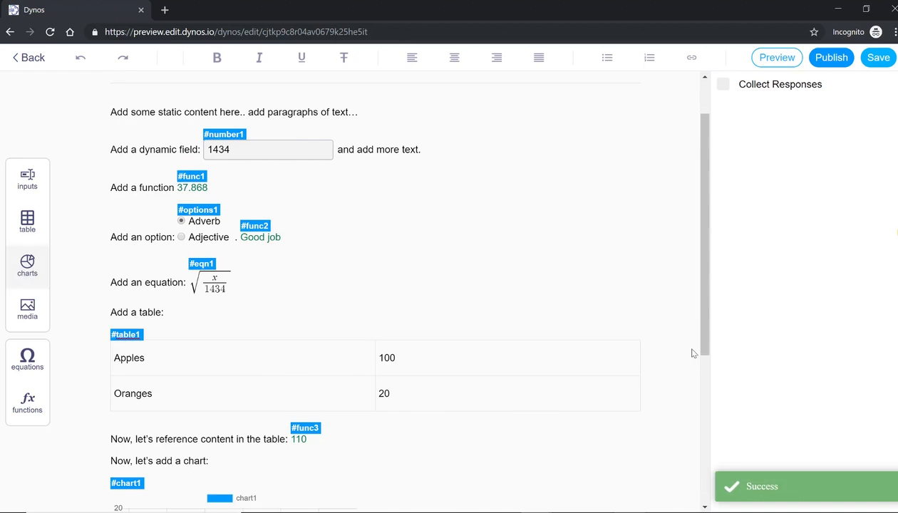
scroll(692, 378, down, 2)
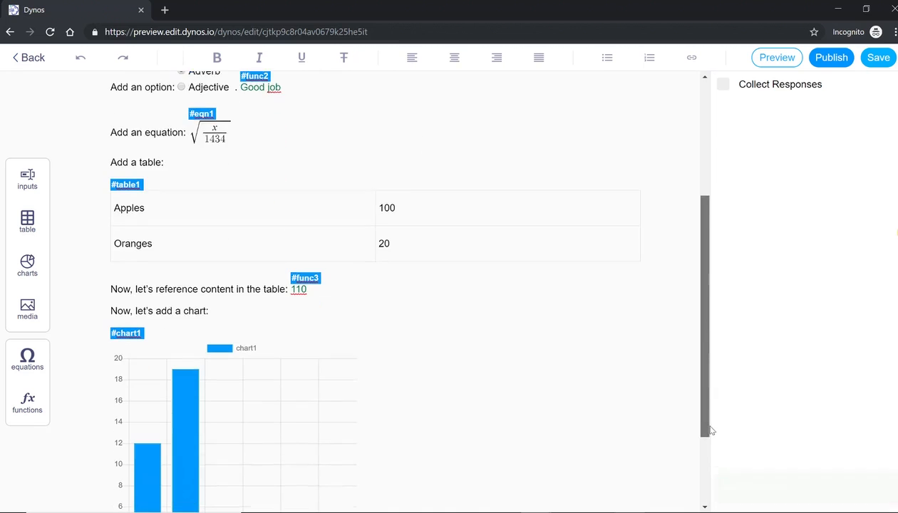
click(325, 405)
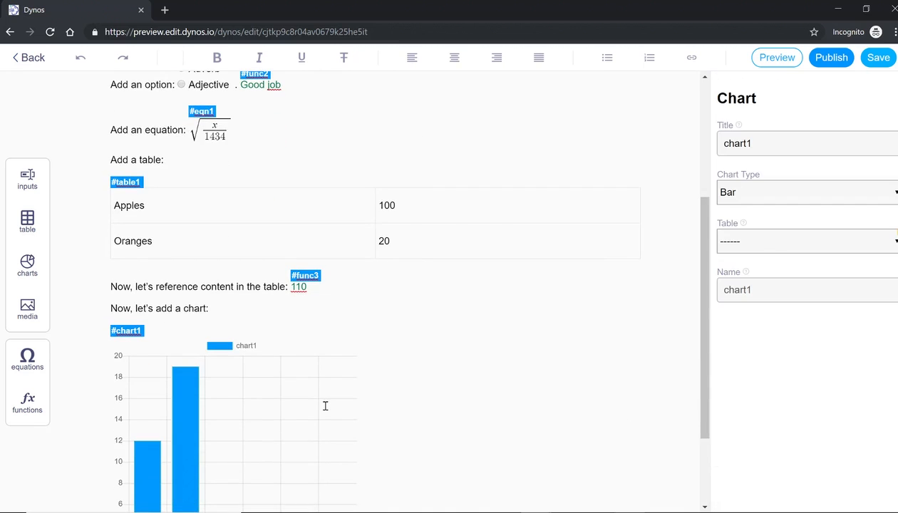
click(739, 247)
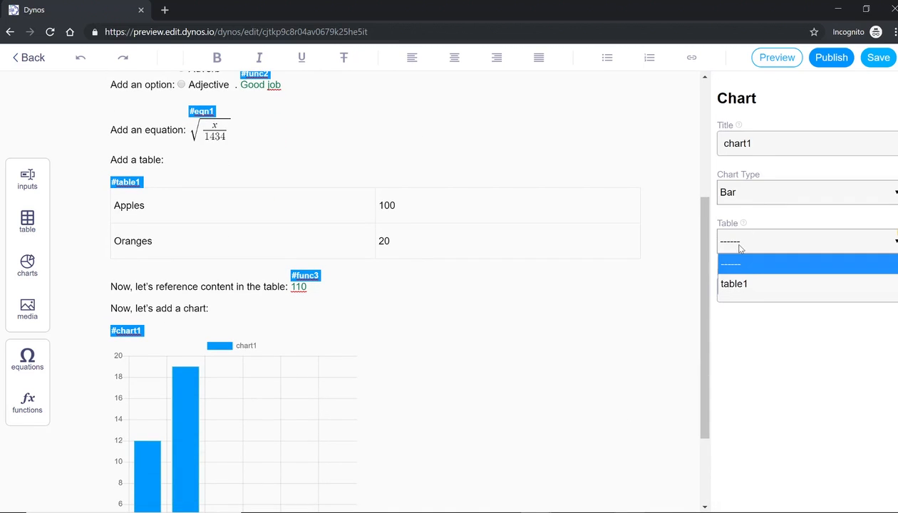
click(734, 284)
click(734, 289)
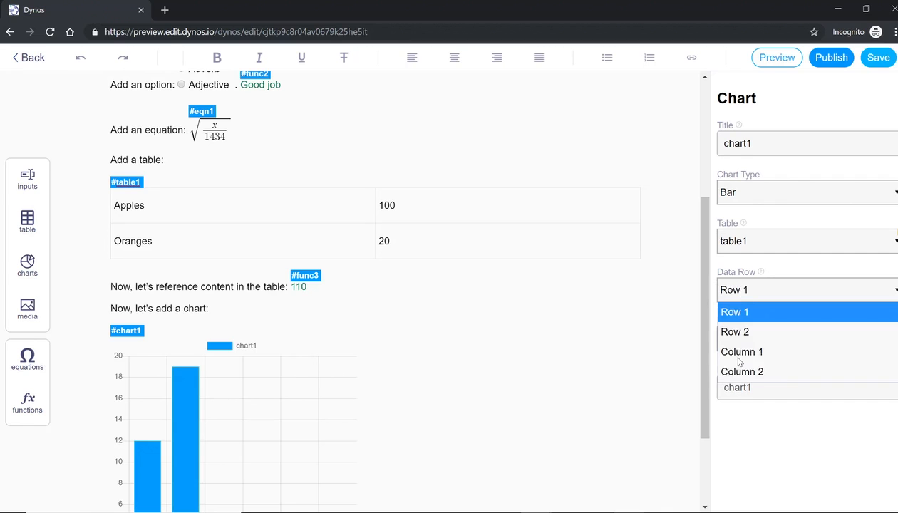
click(739, 373)
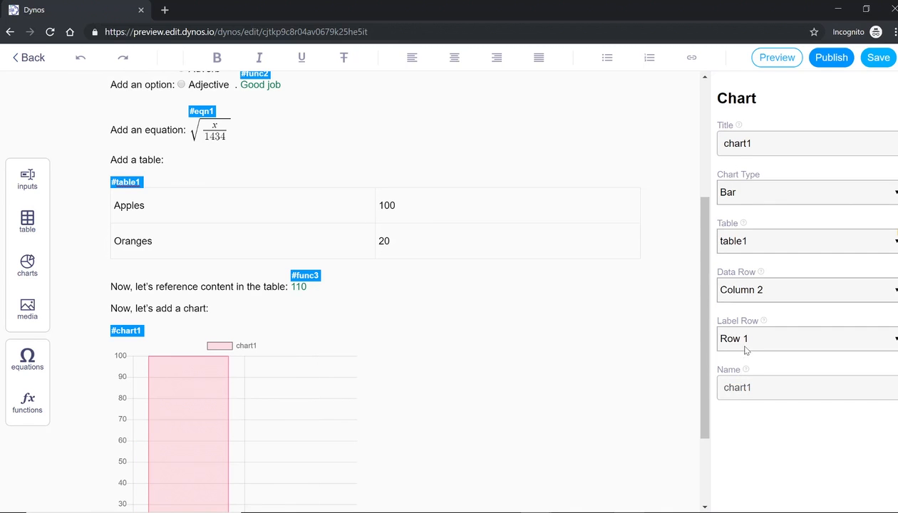
click(746, 342)
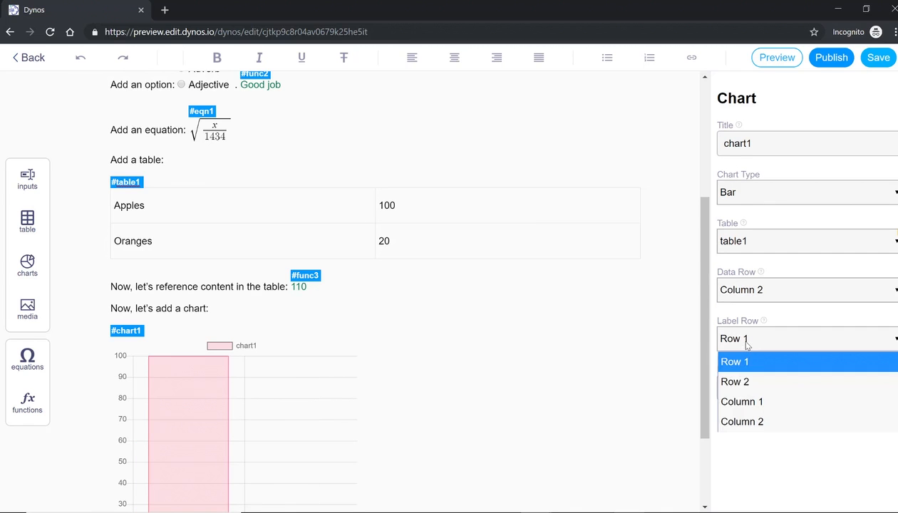
click(732, 402)
drag(705, 385, 701, 453)
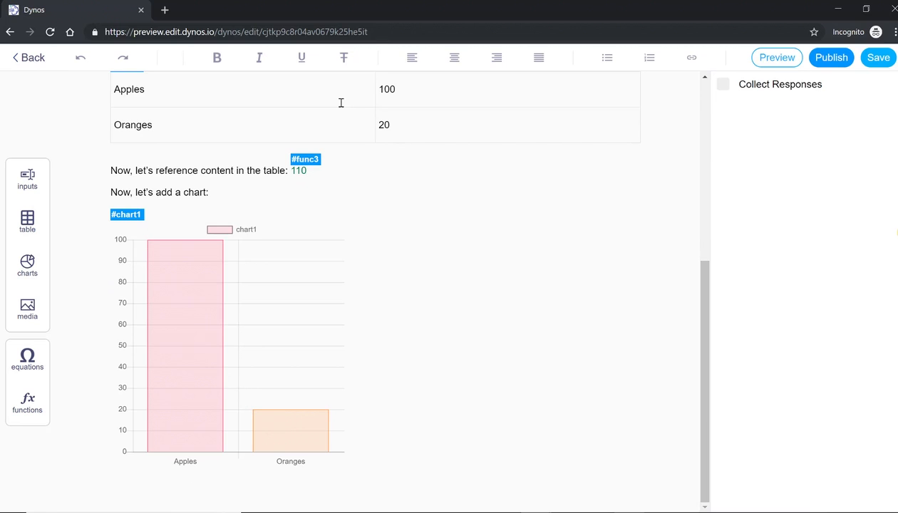
Reset the table values to Apples 10 and Oranges 20
click(401, 90)
key(BackSpace)
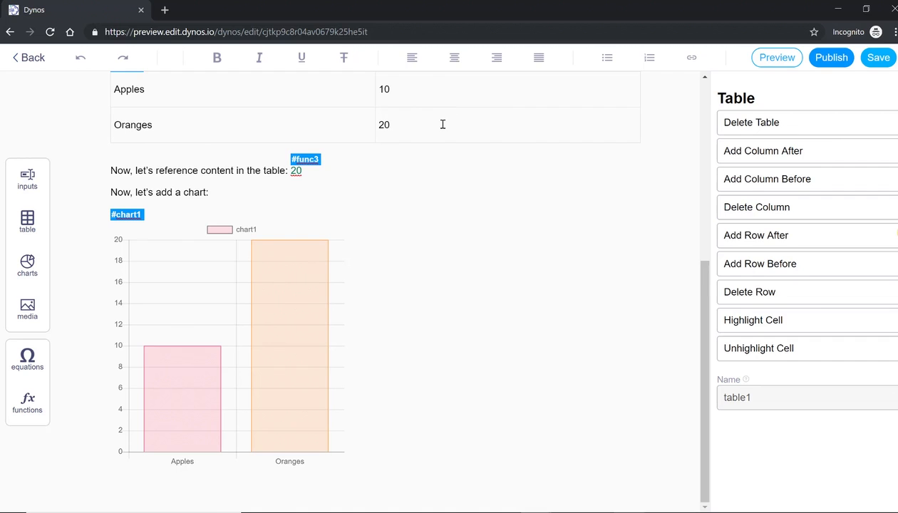
click(442, 124)
text(0)
key(BackSpace)
Change chart1's Chart Type to Pie
click(195, 271)
click(770, 196)
click(756, 244)
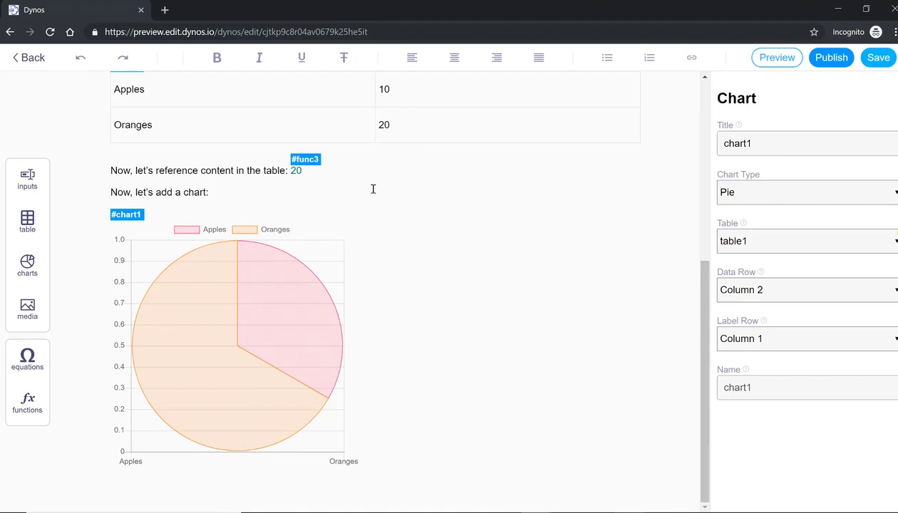
click(406, 448)
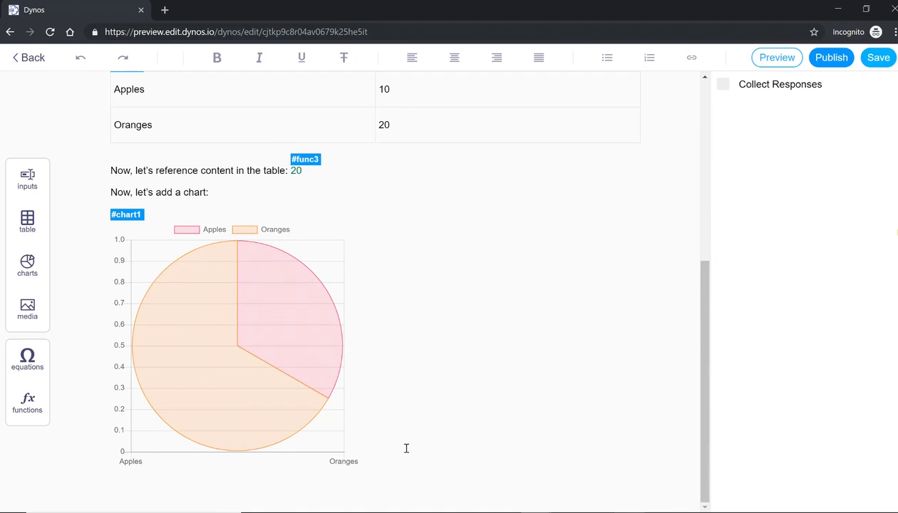
Add the line 'We can also add a function plot:' below the pie chart
key(Return)
key(Return)
text(We can al)
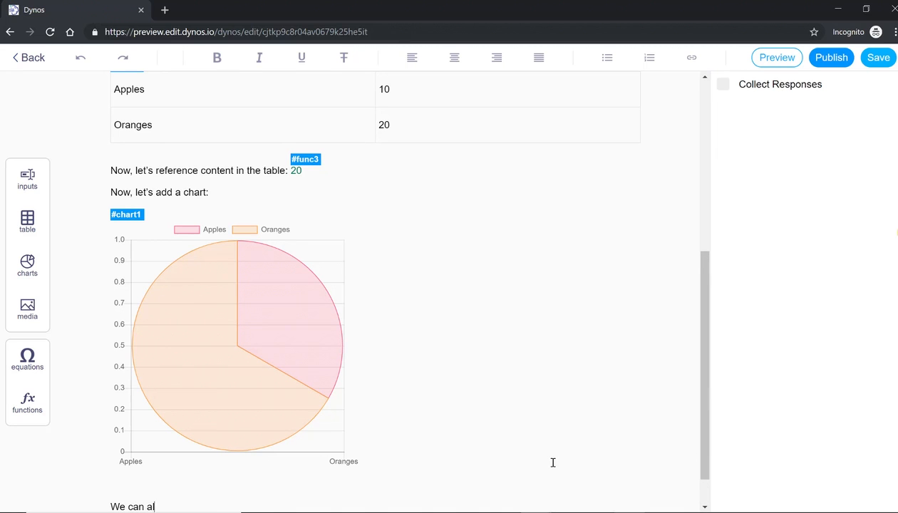
text(so add a function plot:)
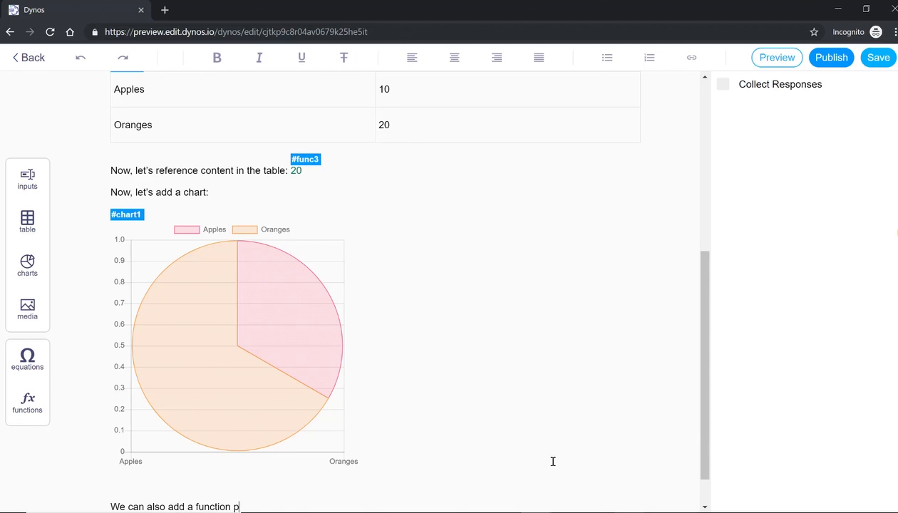
key(Return)
key(Return)
key(Return)
key(Return)
key(Return)
key(Return)
key(Return)
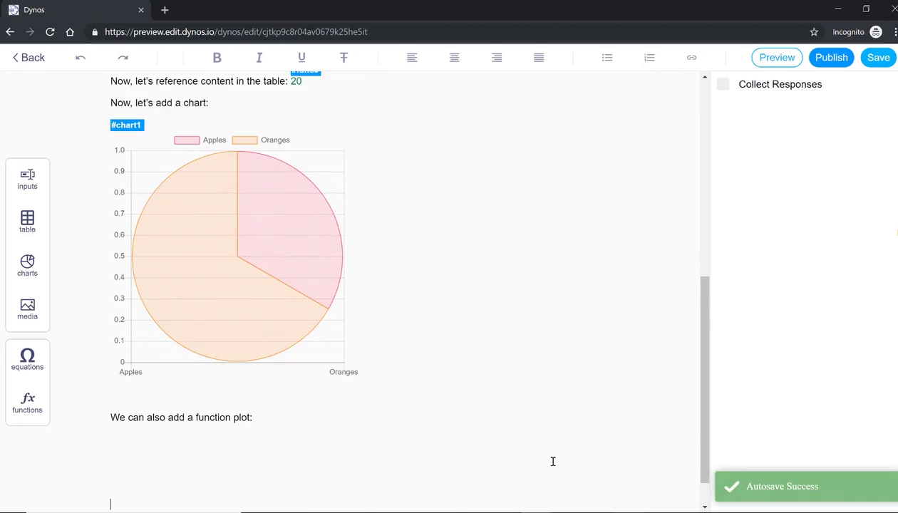
key(BackSpace)
key(BackSpace)
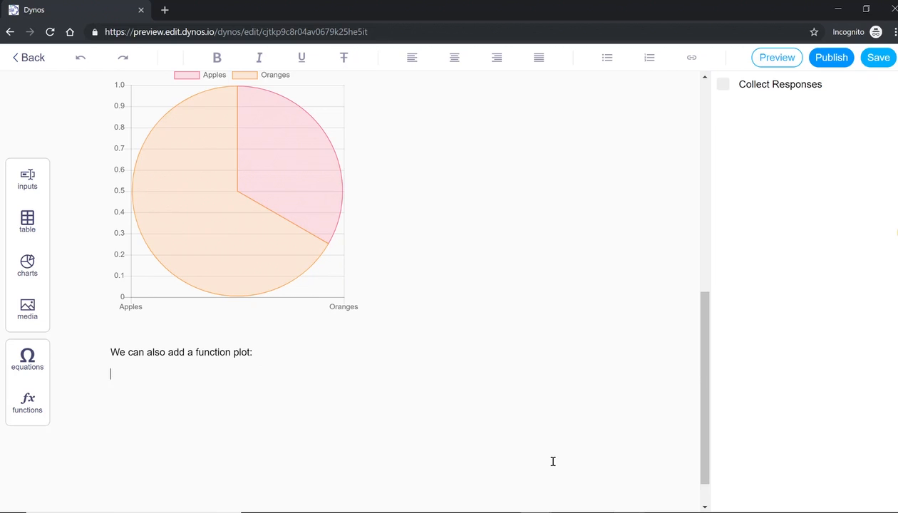
Insert a new chart below that line and set its Chart Type to Function
click(29, 271)
click(242, 417)
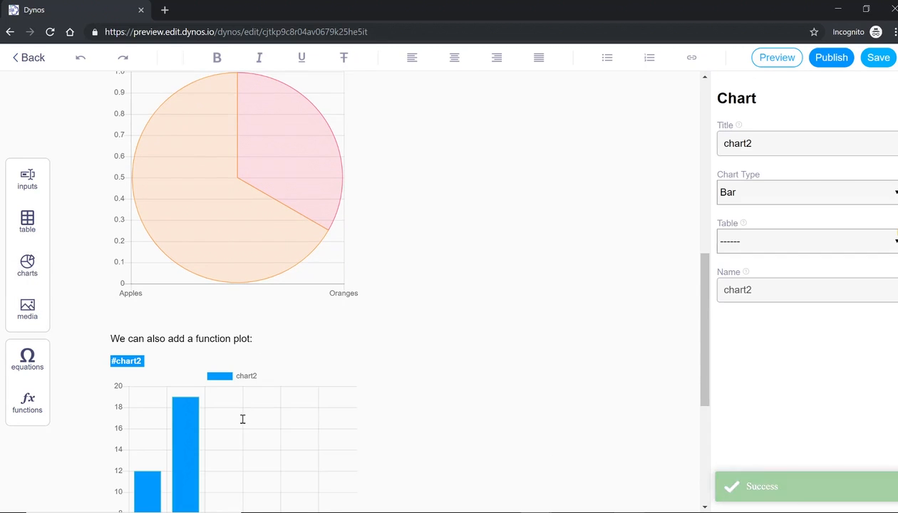
click(734, 194)
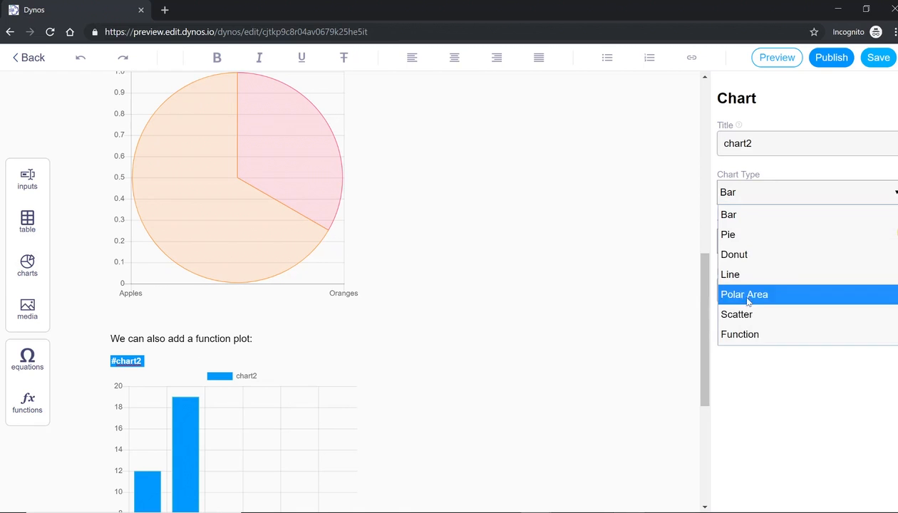
click(747, 335)
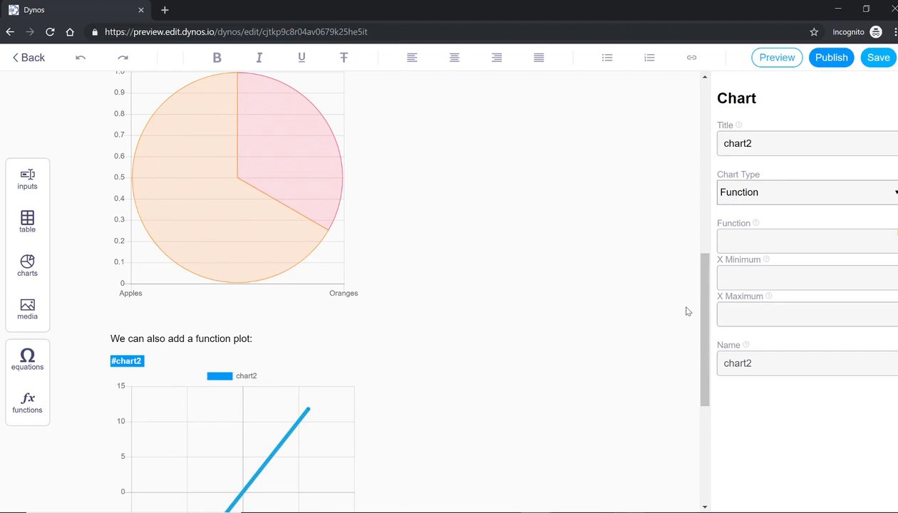
drag(705, 344, 705, 282)
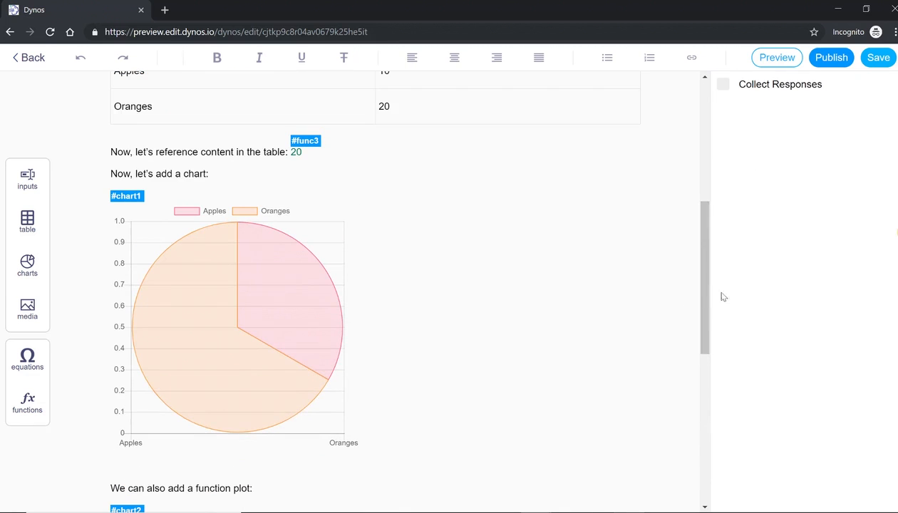
click(701, 372)
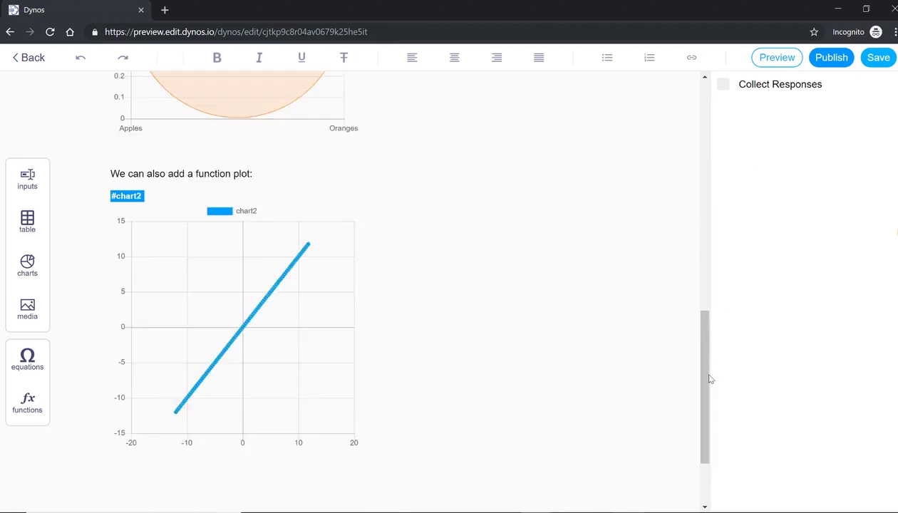
Set the plot function to sin(x) with X Minimum 0 and X Maximum 10
click(279, 264)
click(731, 240)
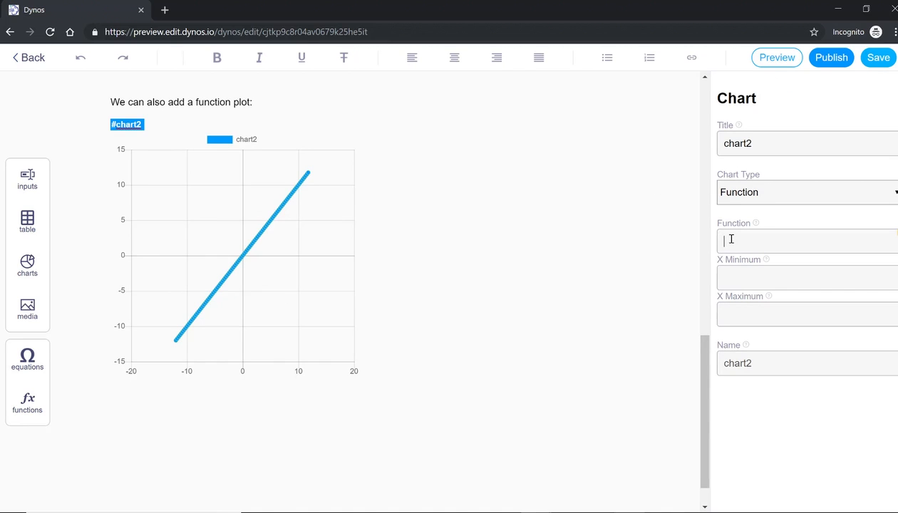
text(sin(x))
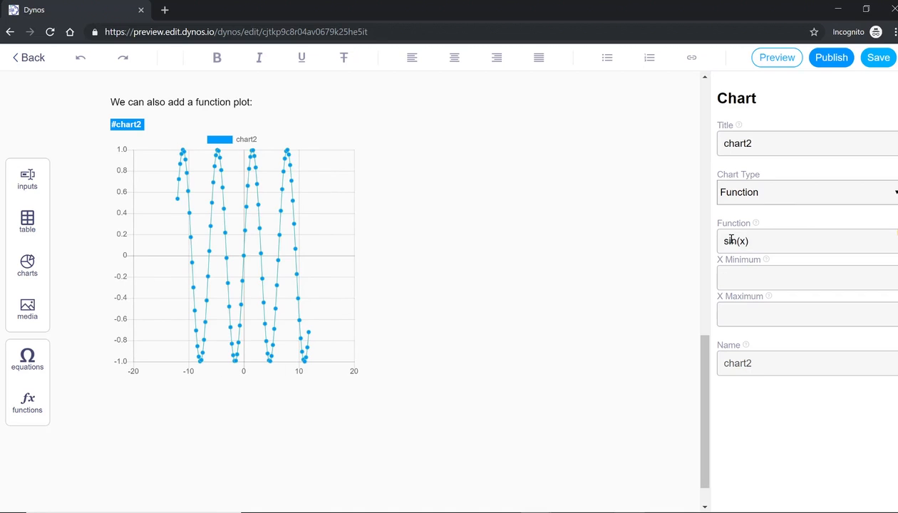
text(0)
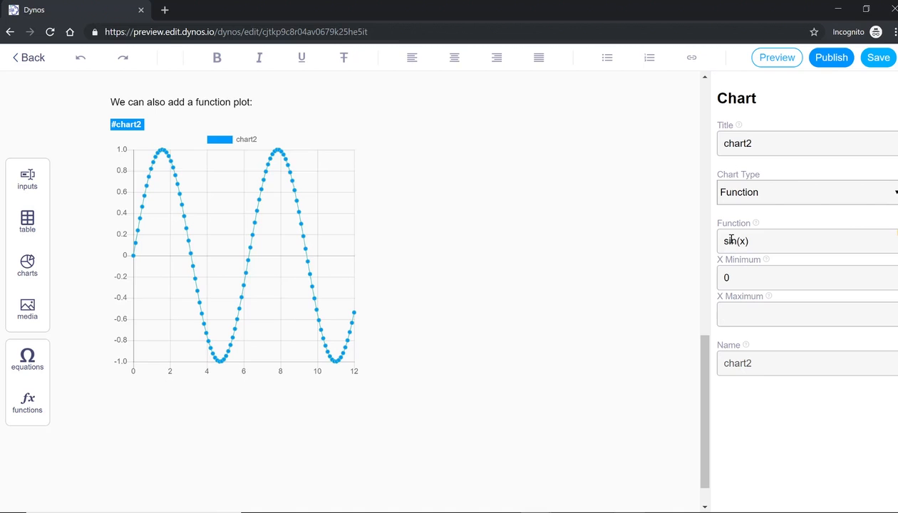
key(Tab)
text(10)
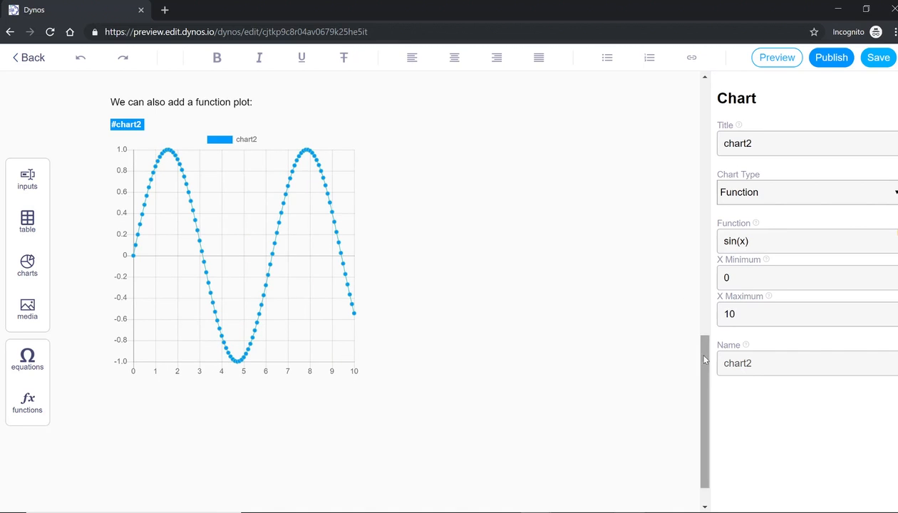
drag(691, 355, 701, 345)
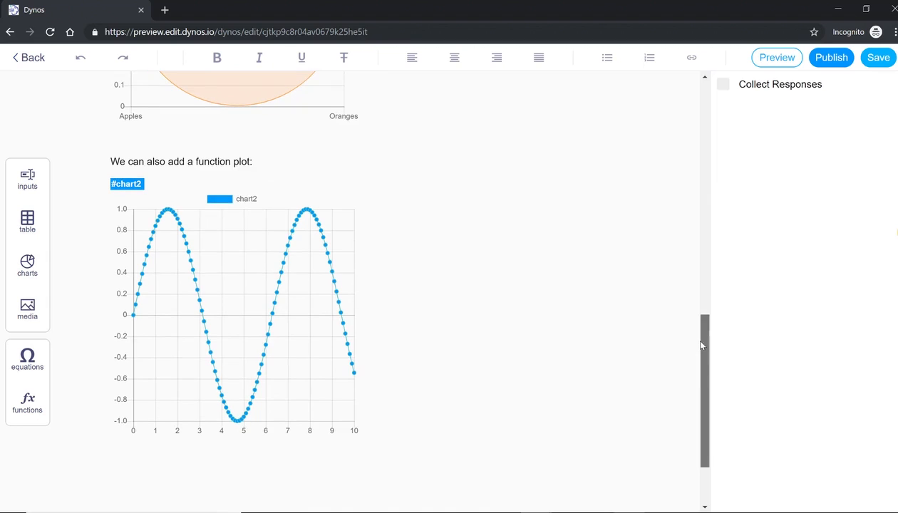
Change chart2's function to sin(x+number1), then replace it with x+number1
click(333, 356)
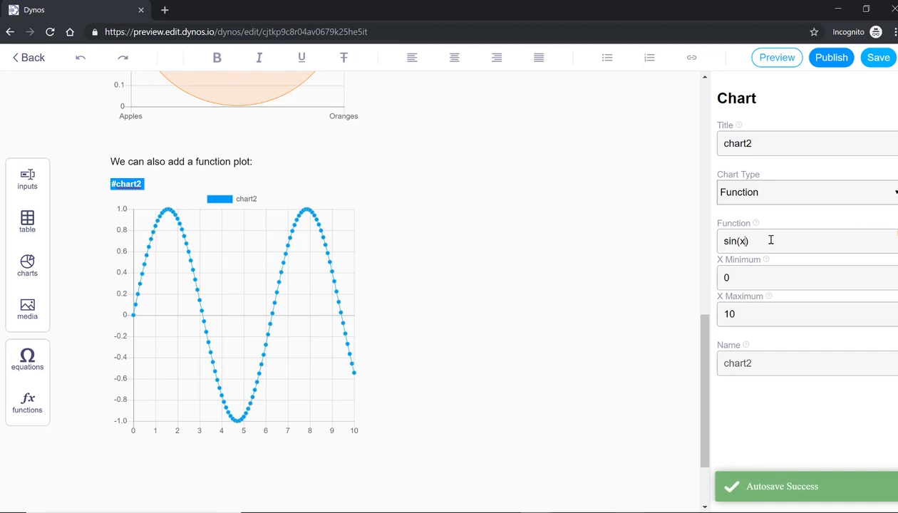
text(+number1)
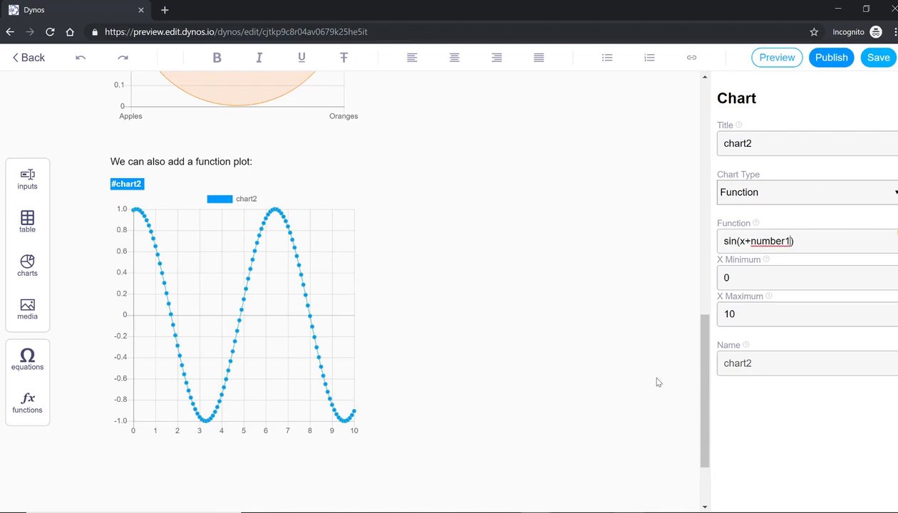
click(394, 327)
click(270, 325)
click(812, 244)
triple_click(812, 245)
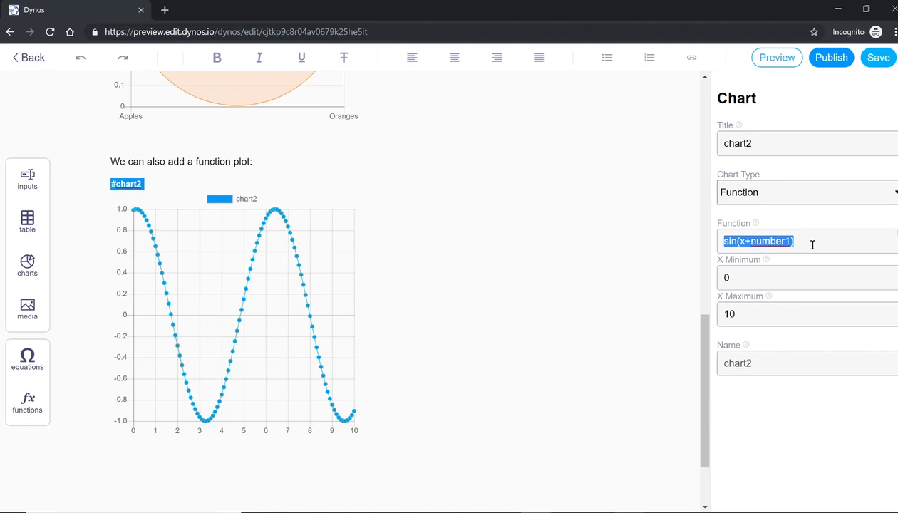
text(x)
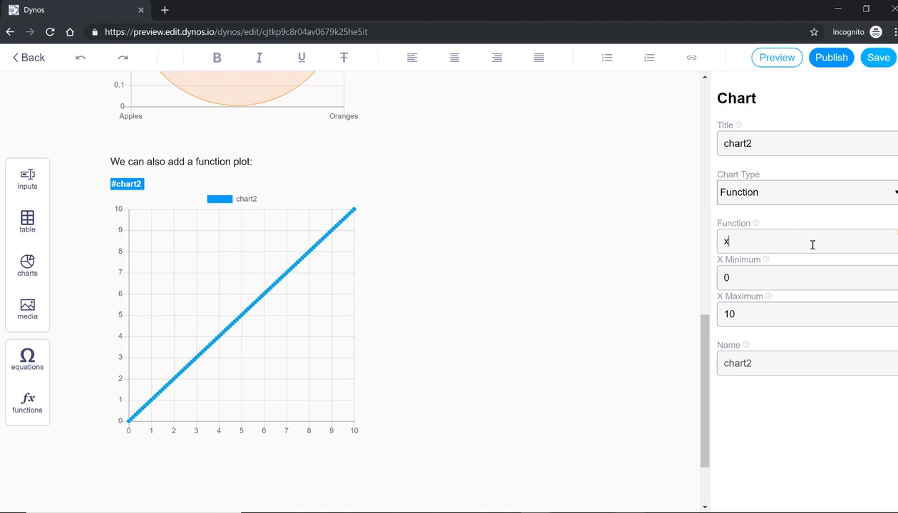
text(+number1)
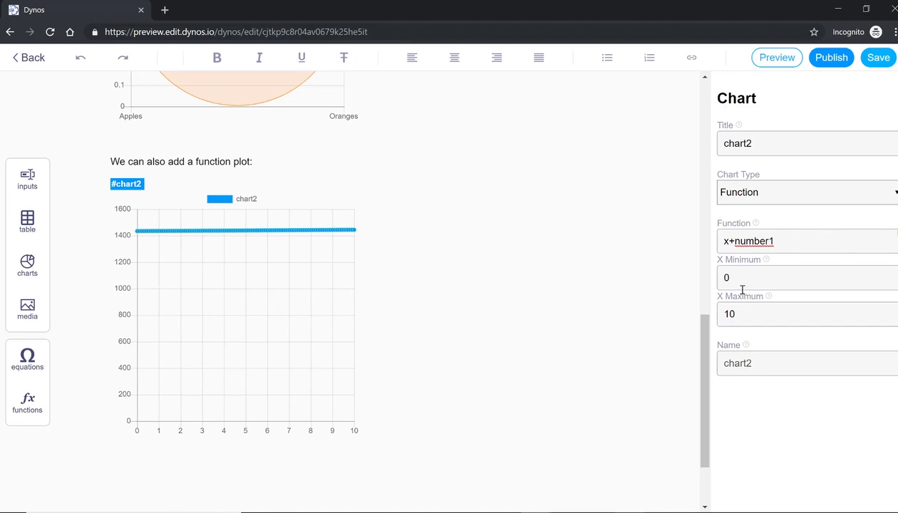
drag(706, 339, 721, 76)
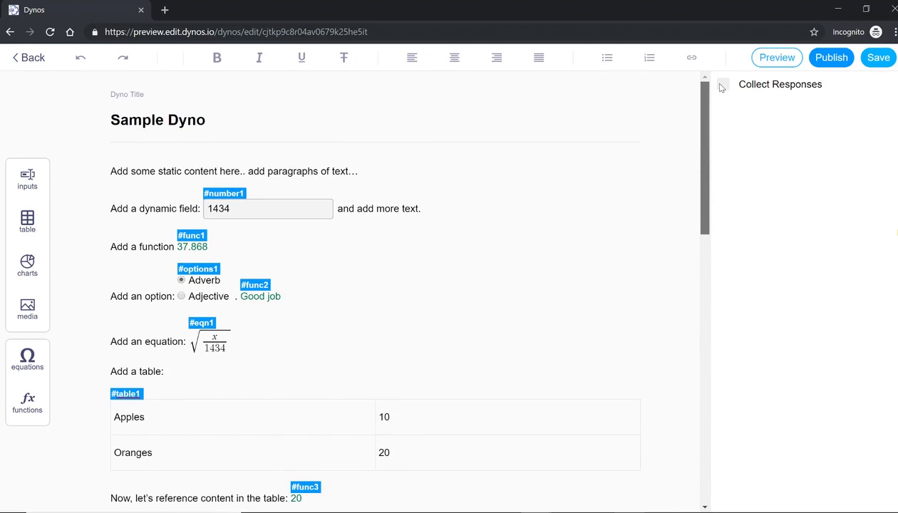
Change the dynamic field number1 from 1434 to 30
click(287, 208)
key(BackSpace)
key(BackSpace)
key(BackSpace)
key(BackSpace)
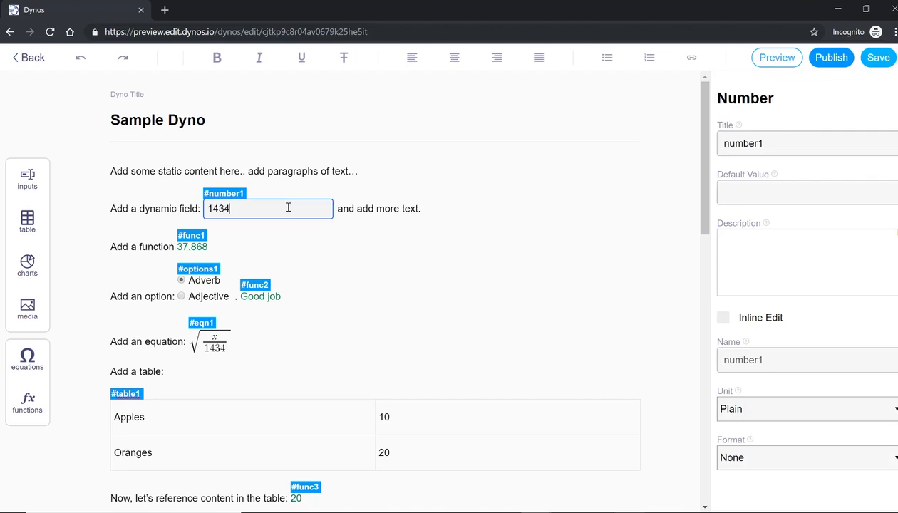
text(3)
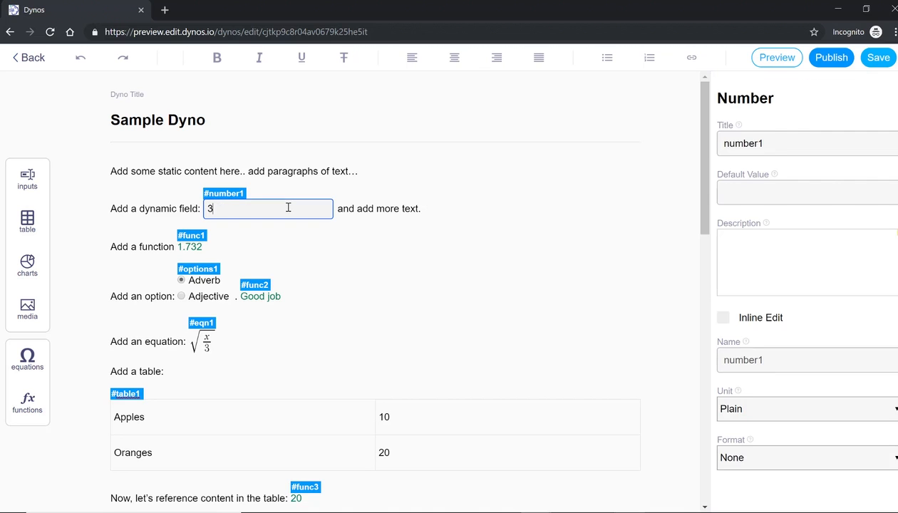
text(0)
click(707, 401)
scroll(706, 405, down, 4)
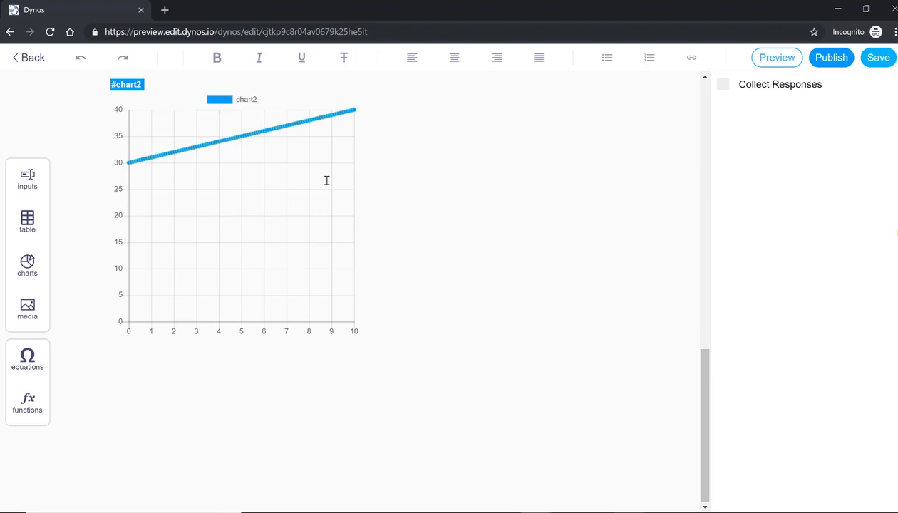
Review the function plot's settings to confirm it follows the new number1 value
click(327, 180)
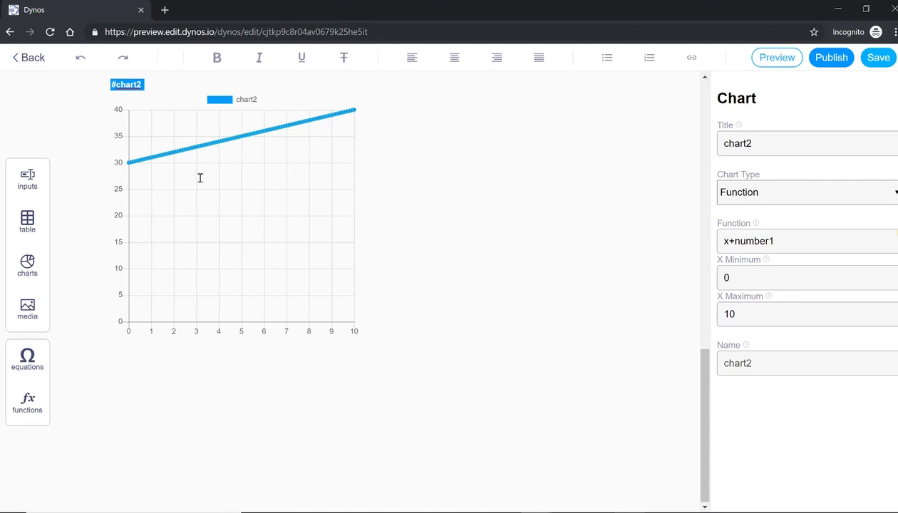
mouse_move(128, 164)
click(705, 294)
drag(705, 295, 700, 76)
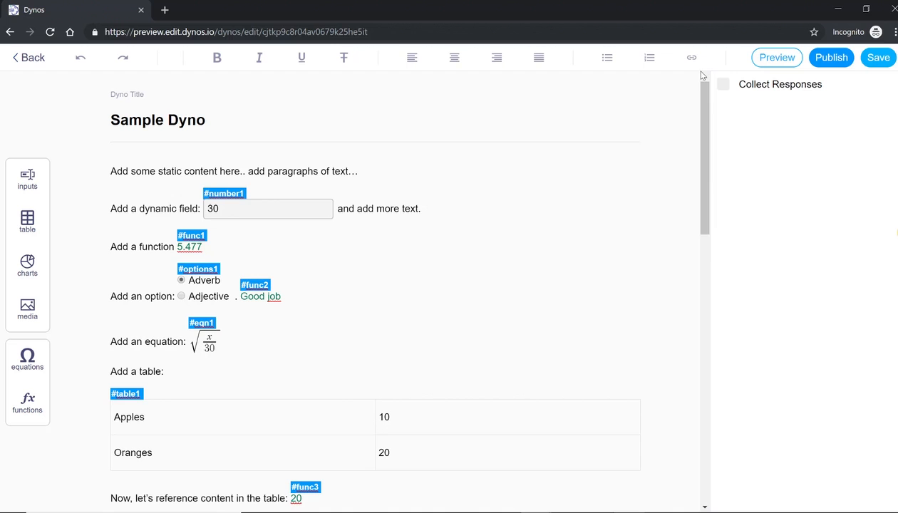
mouse_move(703, 119)
mouse_down()
mouse_move(701, 214)
mouse_move(699, 114)
mouse_up()
click(295, 206)
click(696, 253)
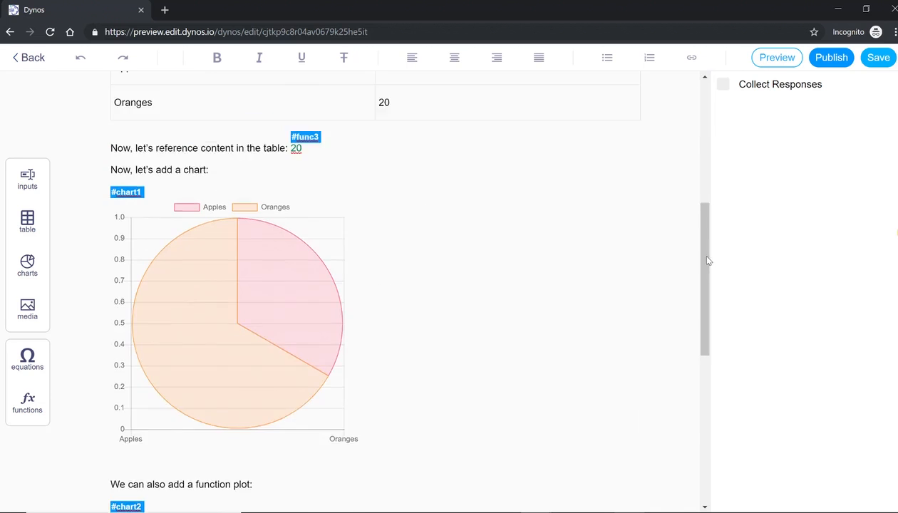
drag(707, 265, 707, 323)
scroll(704, 136, up, 1)
Save the Dyno and switch on Collect Responses
click(865, 61)
scroll(704, 139, up, 1)
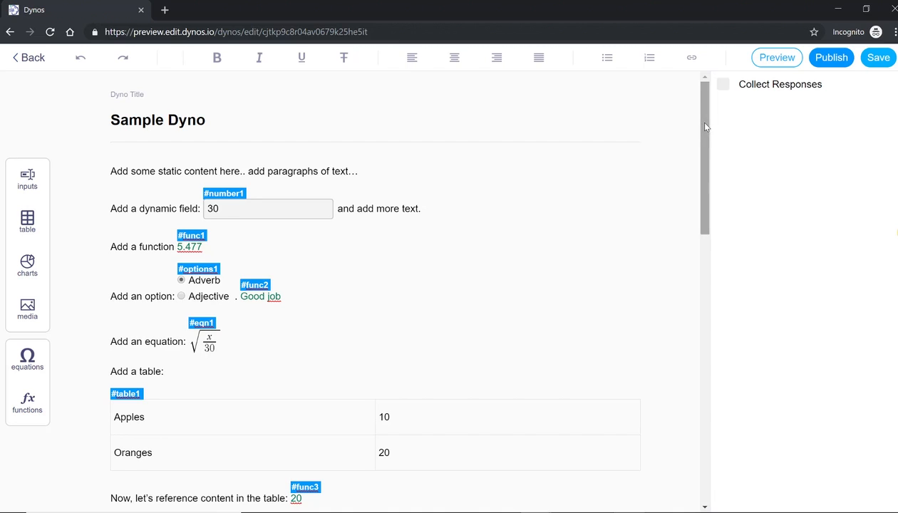
click(723, 85)
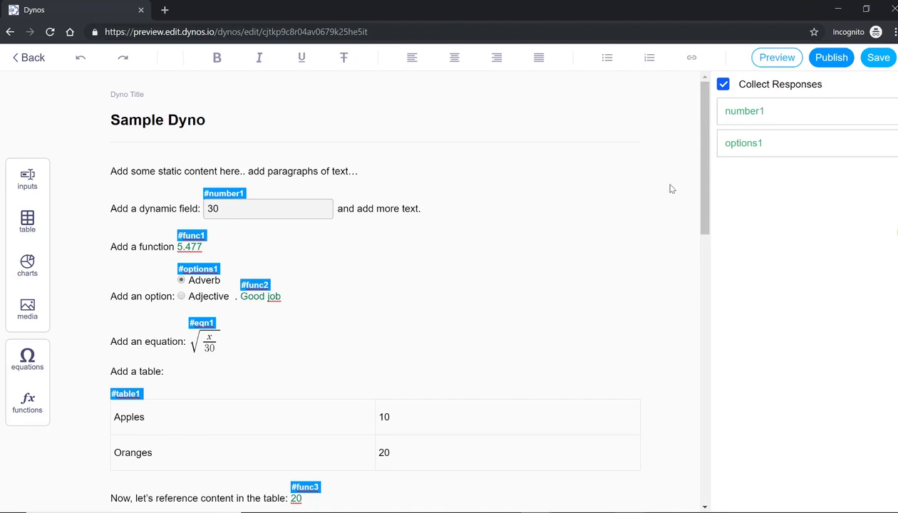
Select number1 and options1 as collected responses, then open number1's field properties
click(742, 114)
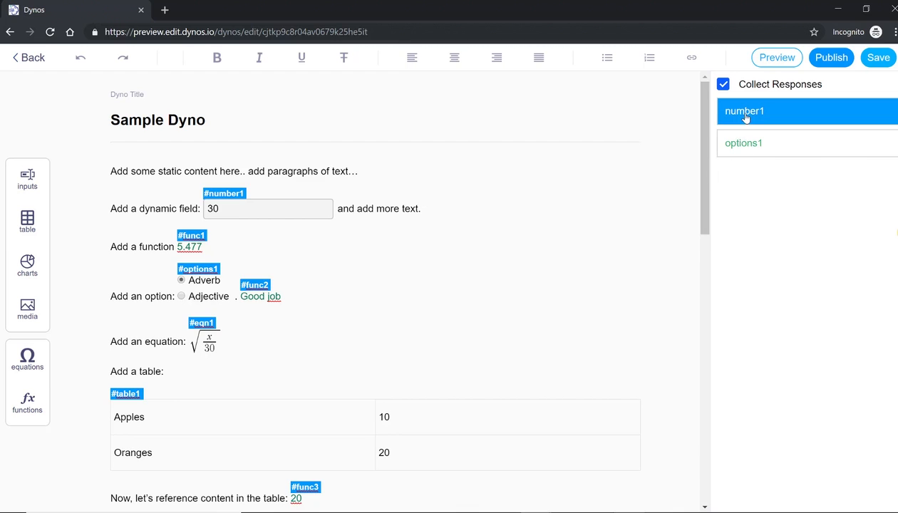
click(743, 142)
scroll(704, 168, down, 1)
scroll(704, 168, up, 1)
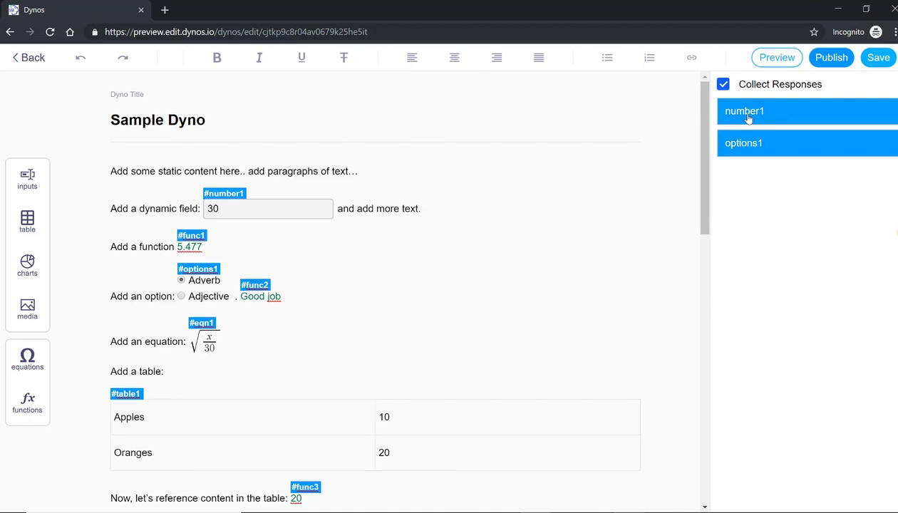
click(280, 214)
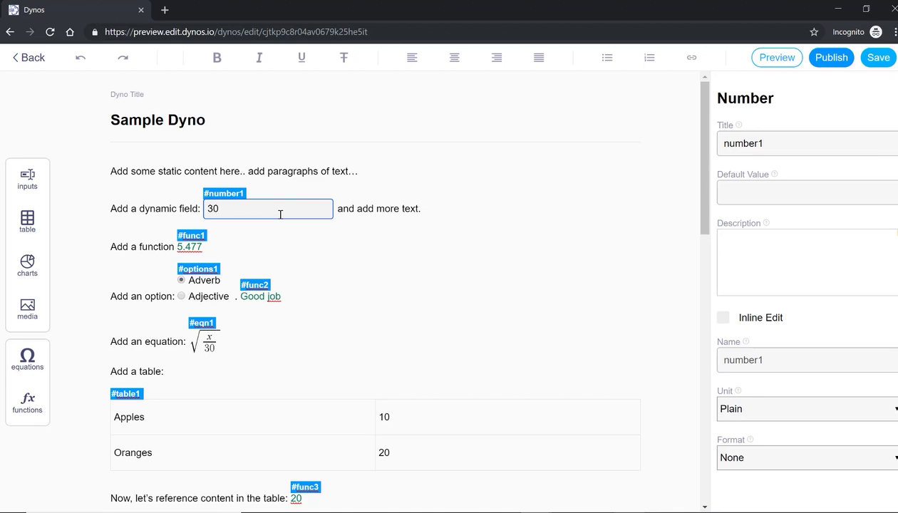
click(225, 198)
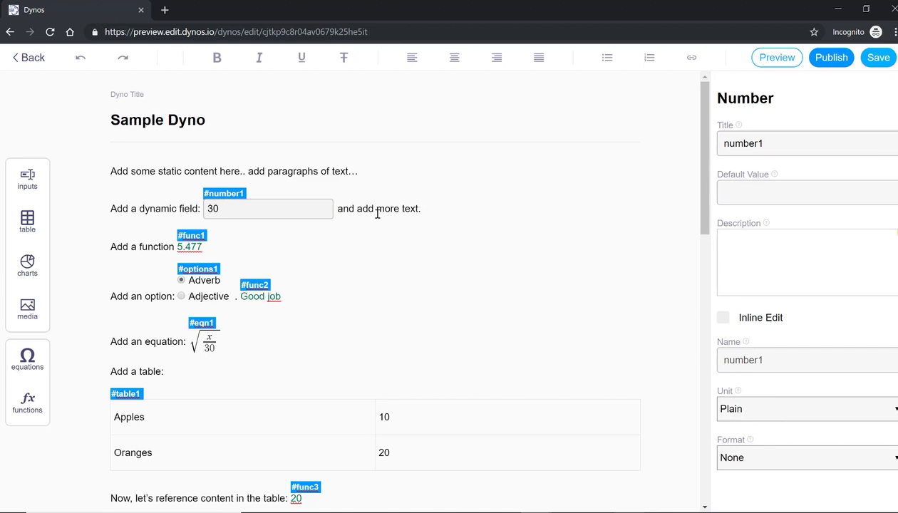
click(302, 207)
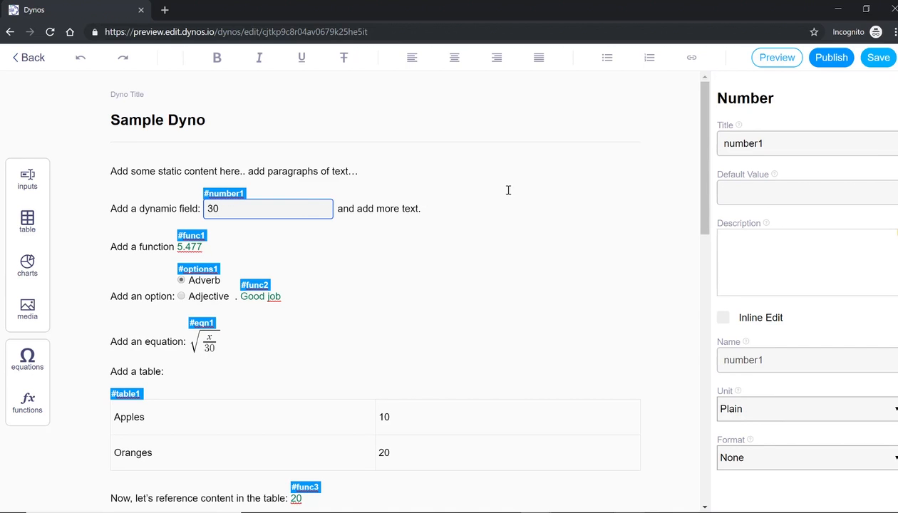
Save the Sample Dyno, then cancel the first publish attempt
click(879, 64)
click(833, 63)
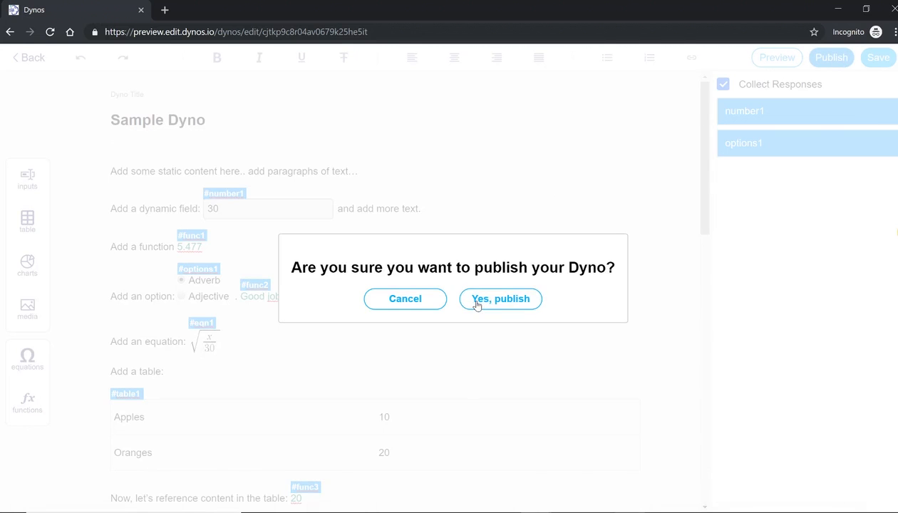
click(401, 299)
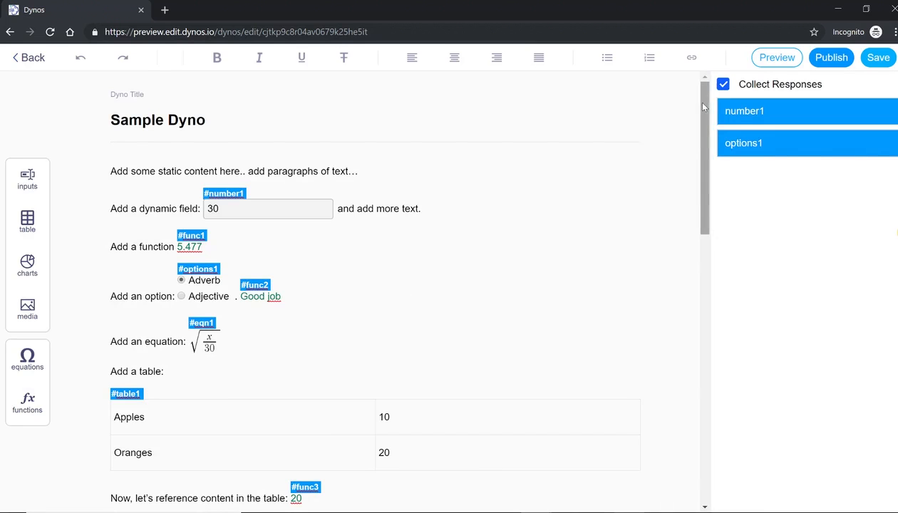
Turn off Collect Responses, save again, and confirm publishing the Sample Dyno
click(723, 86)
click(862, 63)
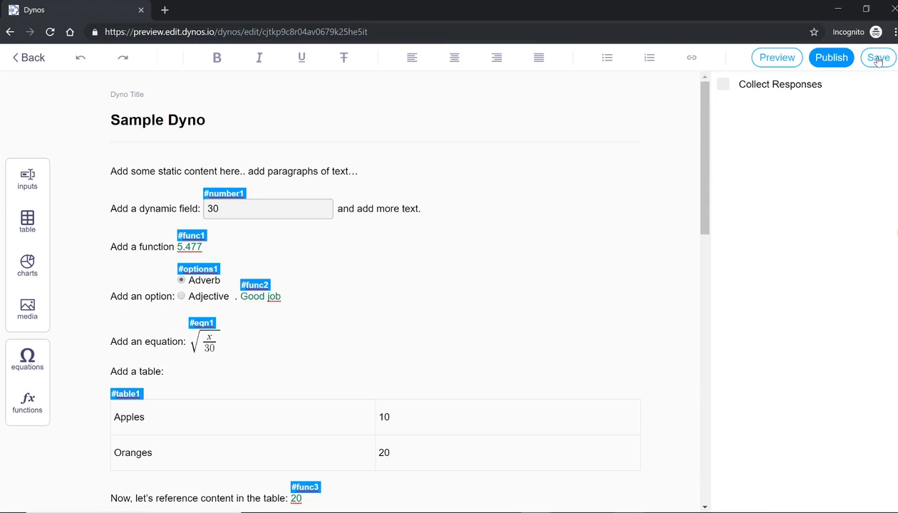
click(822, 60)
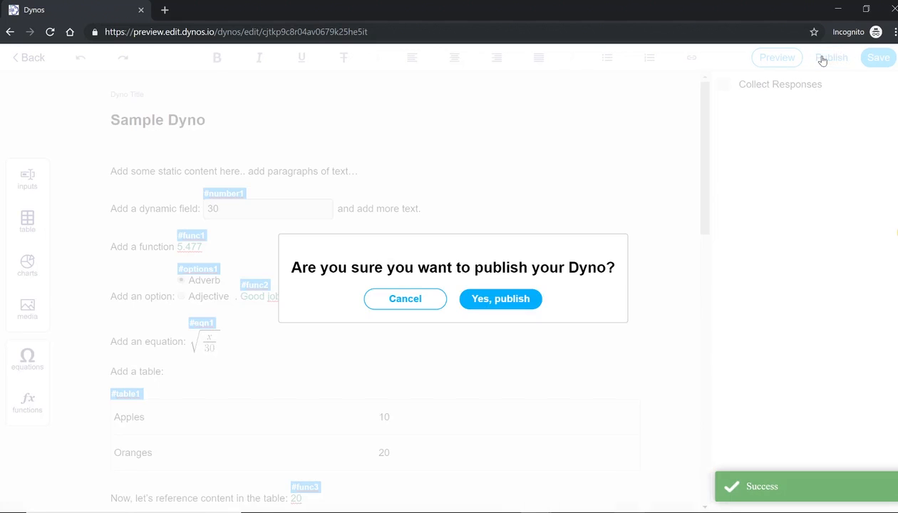
click(500, 304)
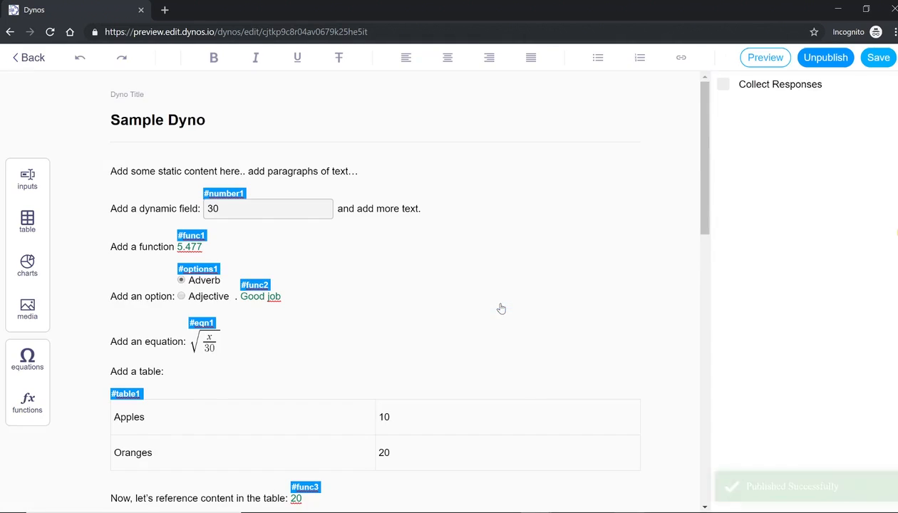
Return to the full My Dynos list, sorted ascending by creation date
click(36, 64)
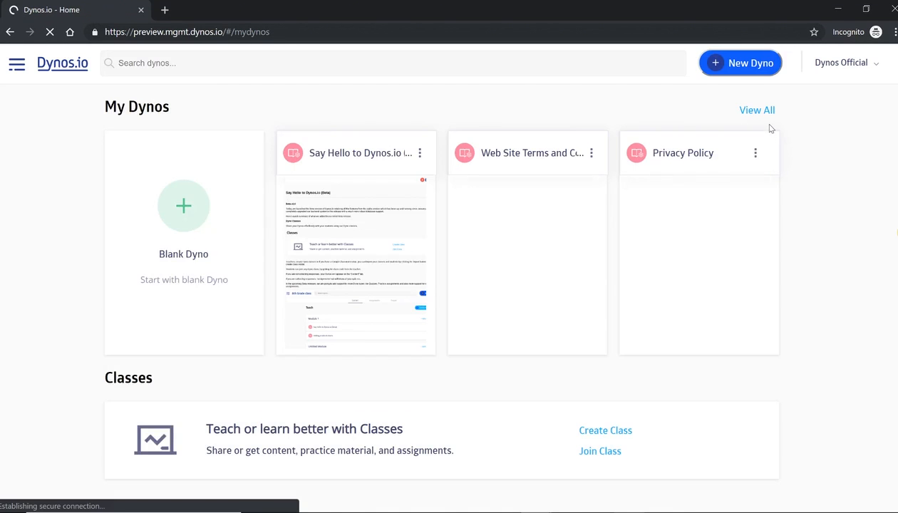
click(755, 154)
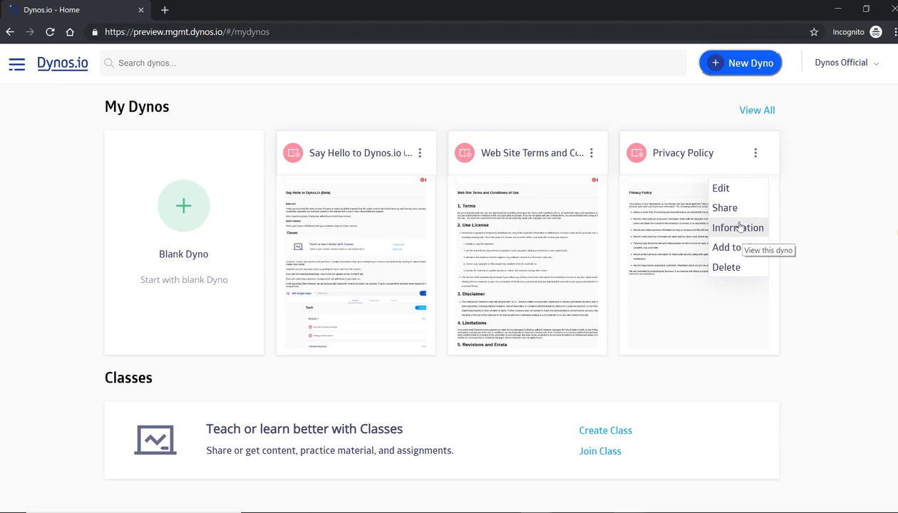
click(756, 111)
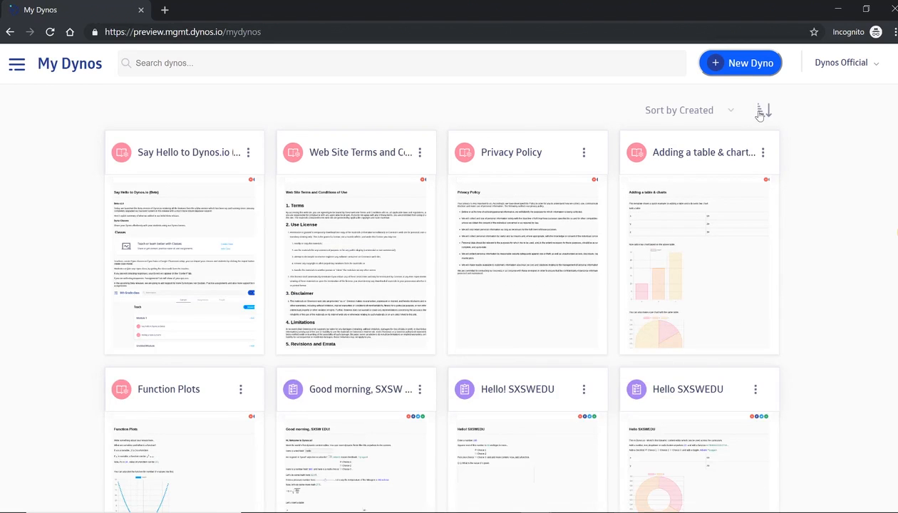
click(761, 111)
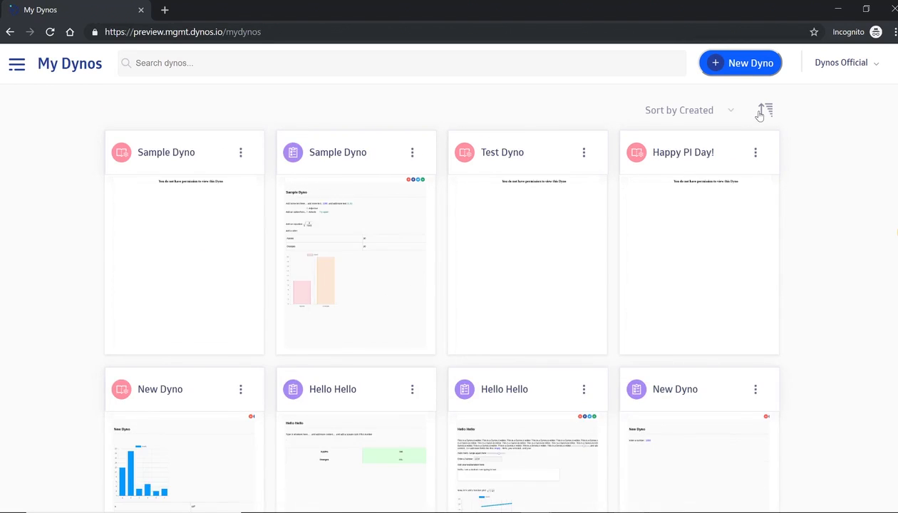
View the published Sample Dyno in a viewer tab, then return to My Dynos
click(239, 156)
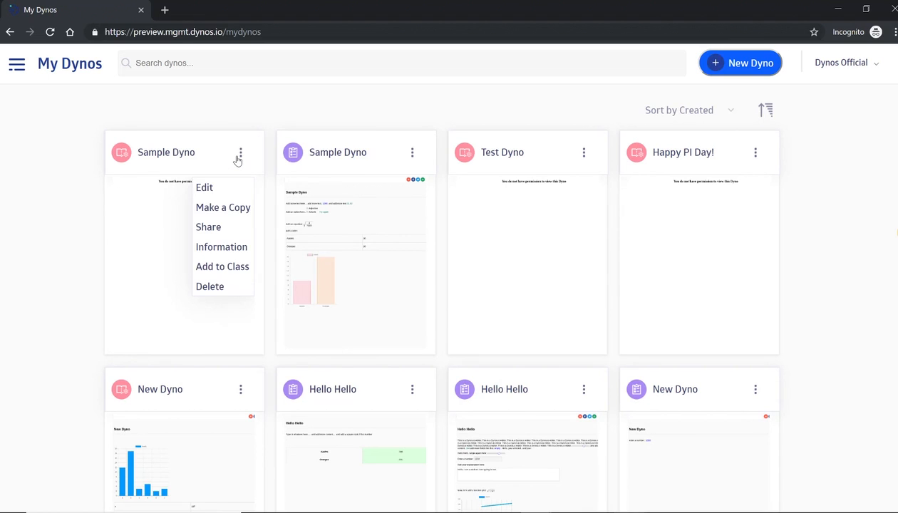
click(150, 267)
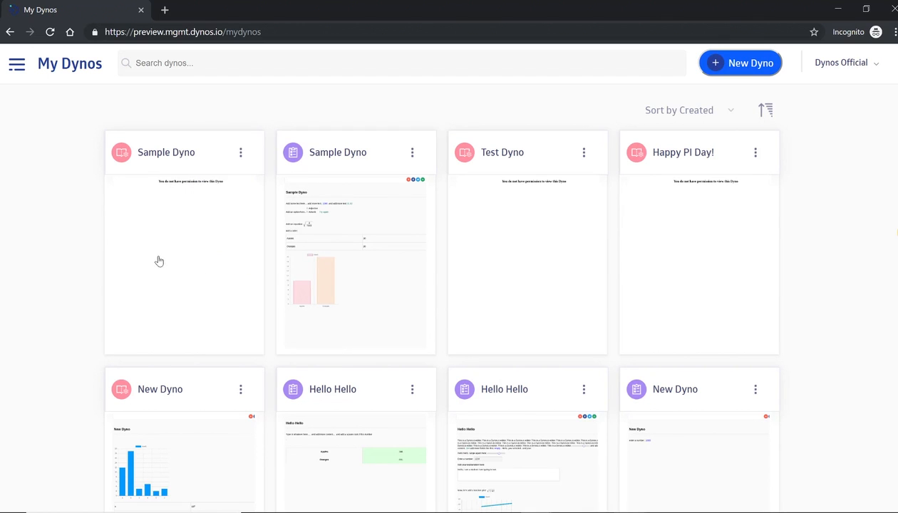
click(159, 261)
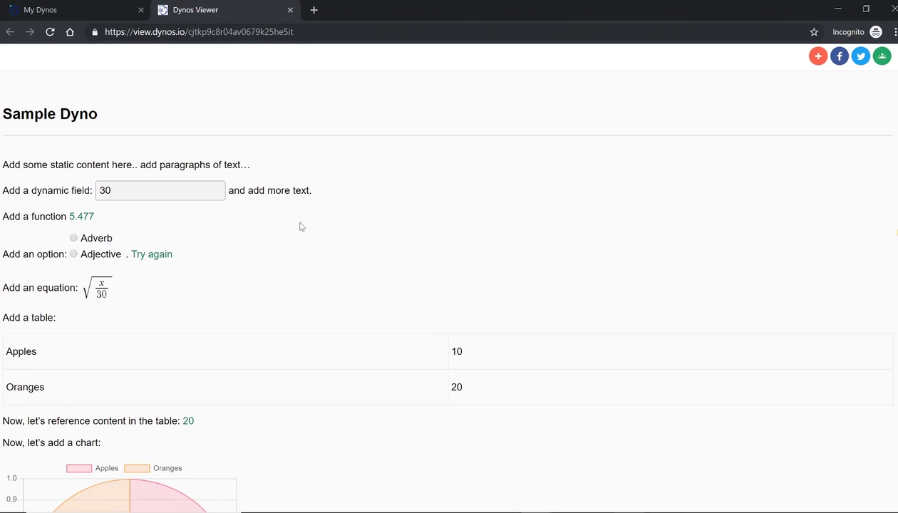
scroll(883, 371, down, 6)
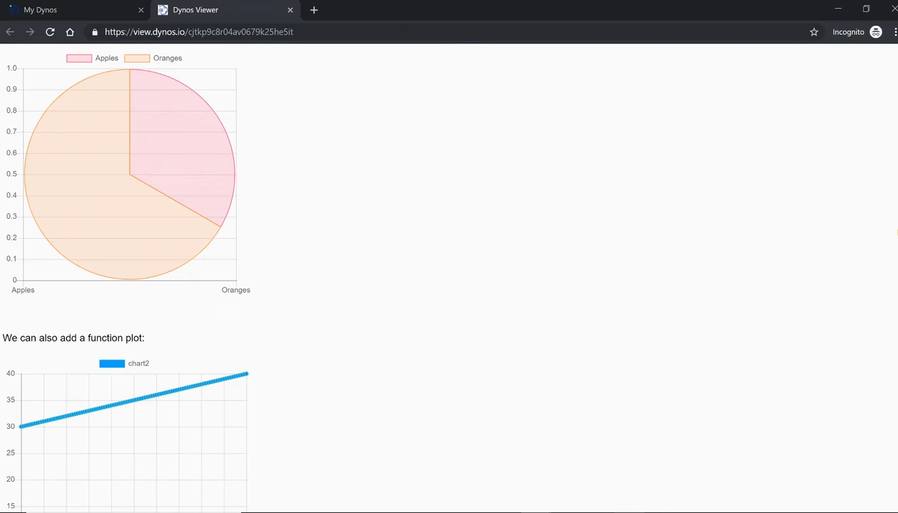
scroll(518, 127, down, 5)
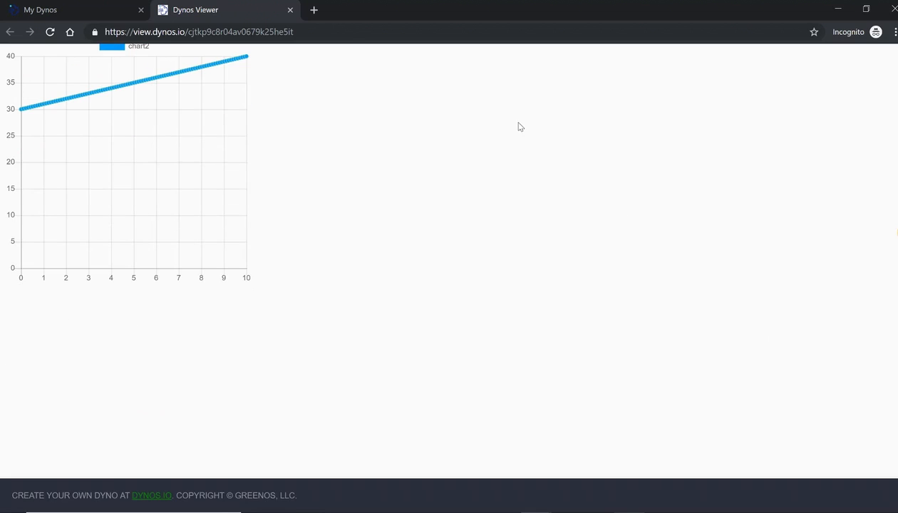
click(86, 6)
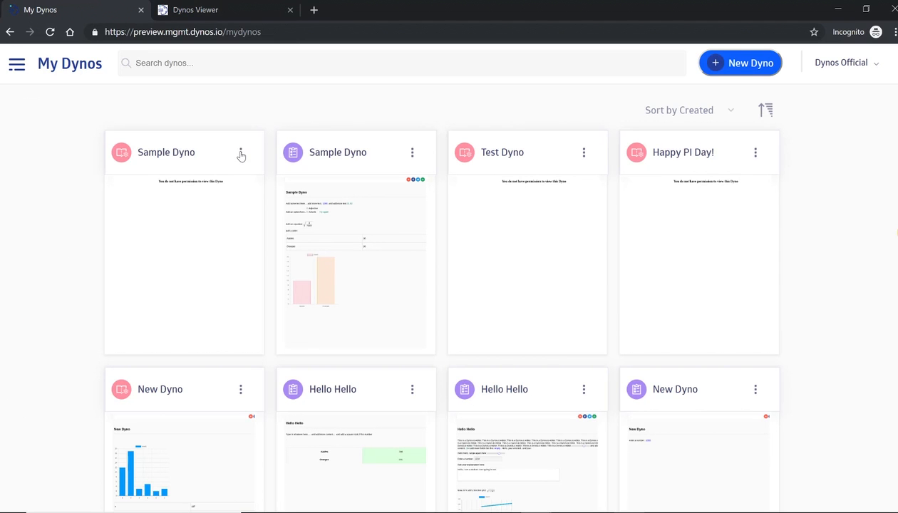
click(240, 153)
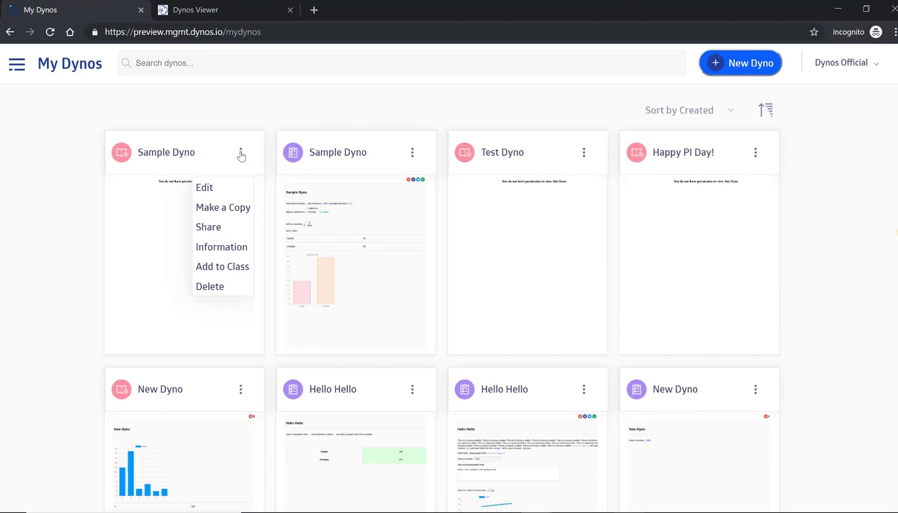
click(220, 230)
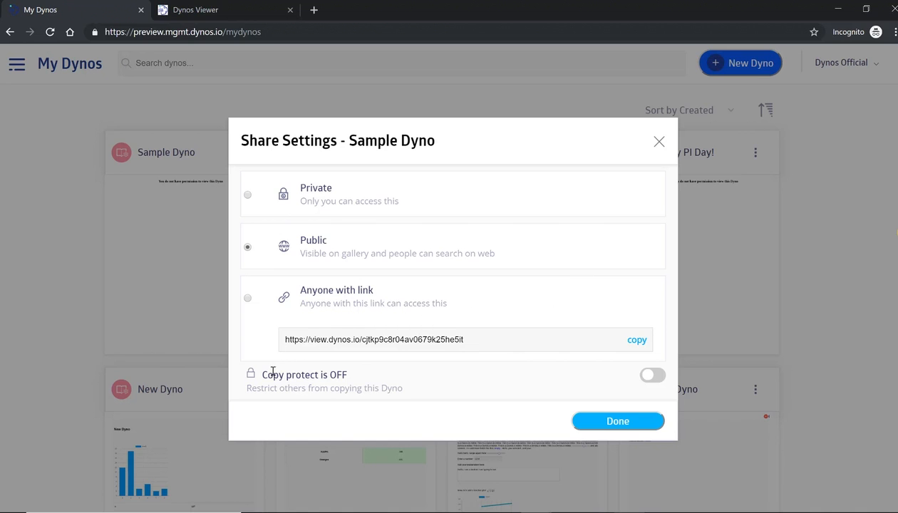
drag(264, 373, 356, 382)
click(360, 382)
click(657, 142)
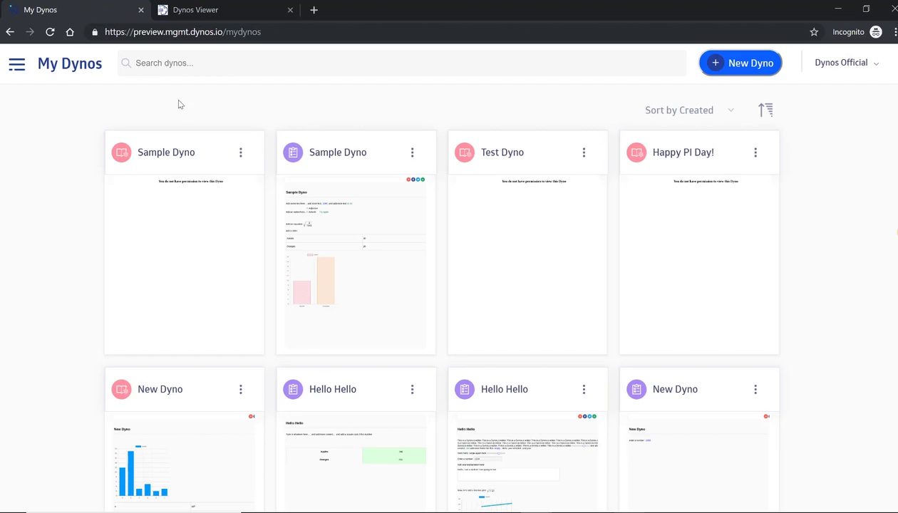
click(17, 66)
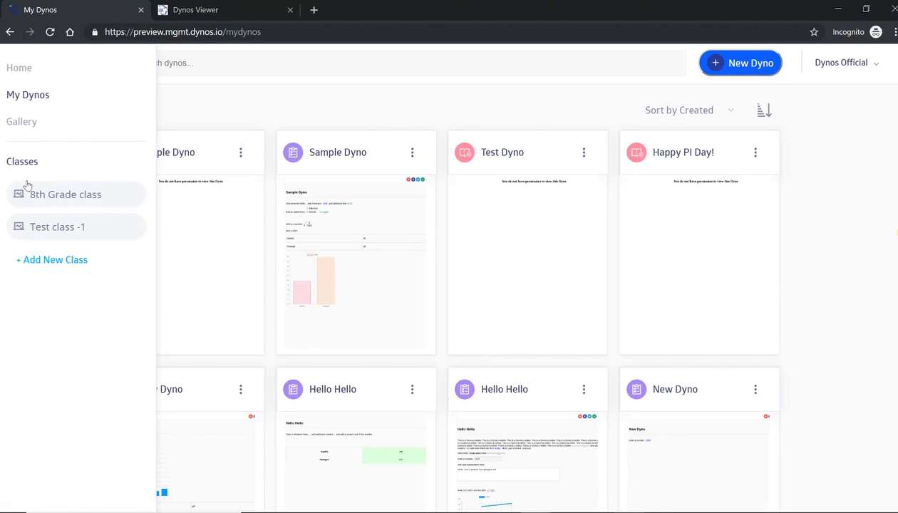
In the 8th Grade class, tick Sample Dyno and add it to Module 1
click(72, 195)
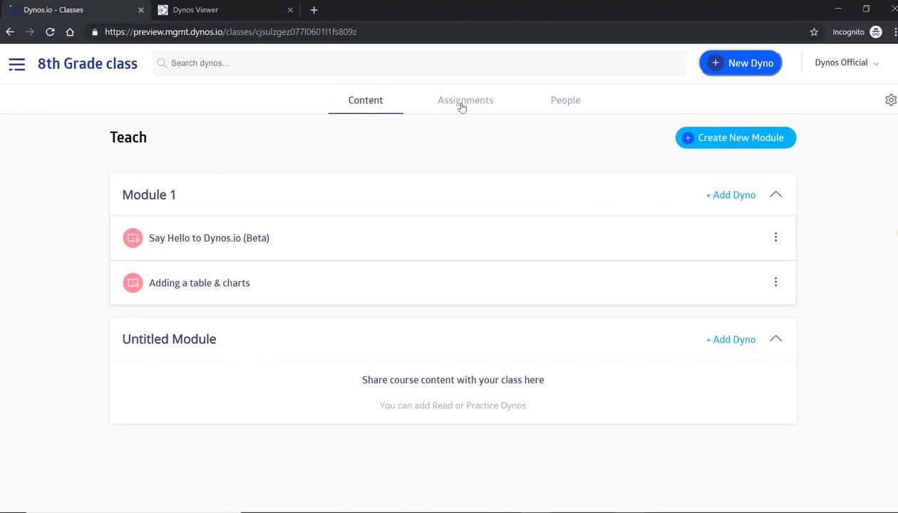
click(727, 196)
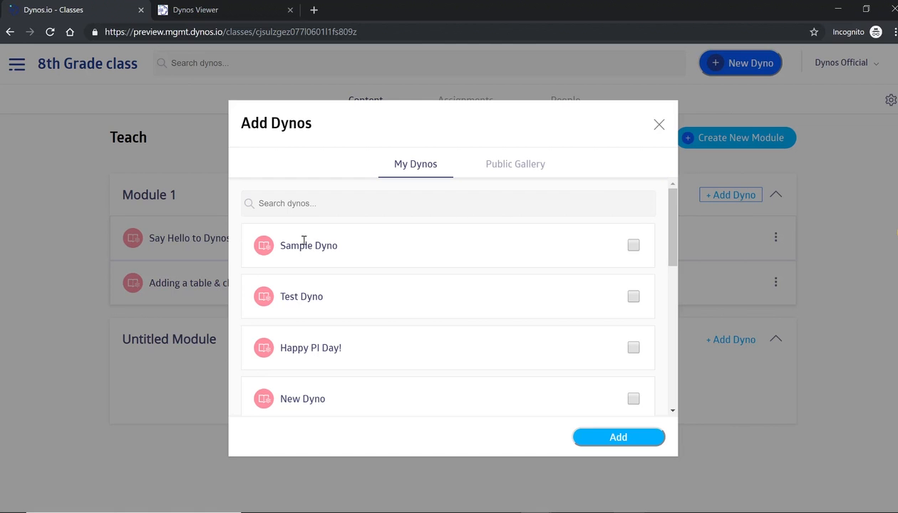
click(633, 245)
click(625, 443)
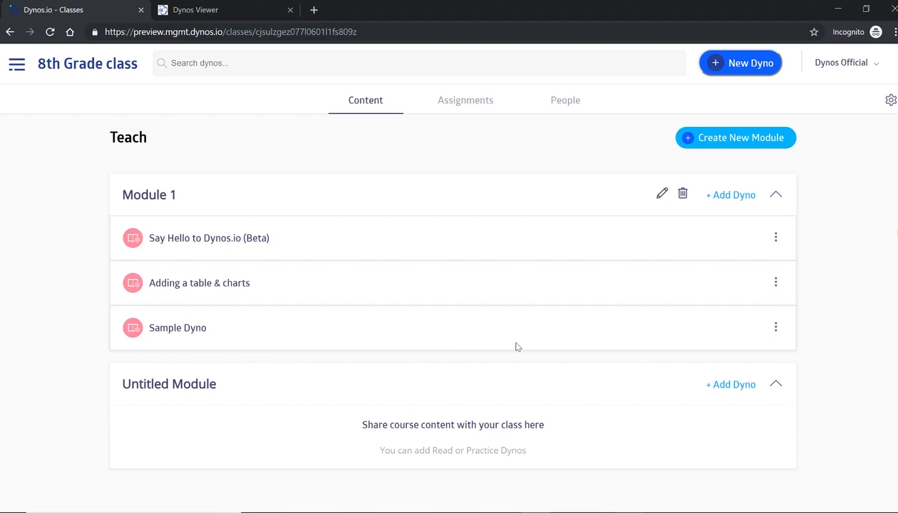
Check the class People tab and student invite code, then return to Content
click(566, 111)
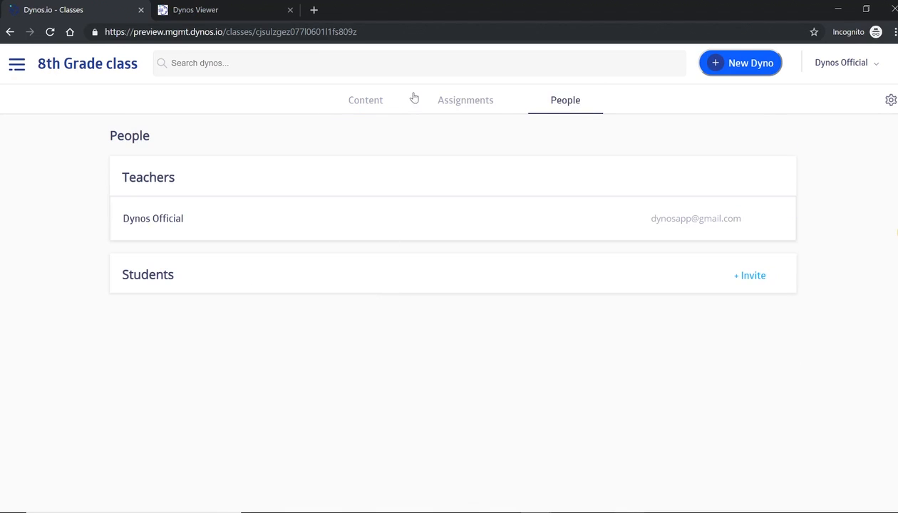
click(741, 278)
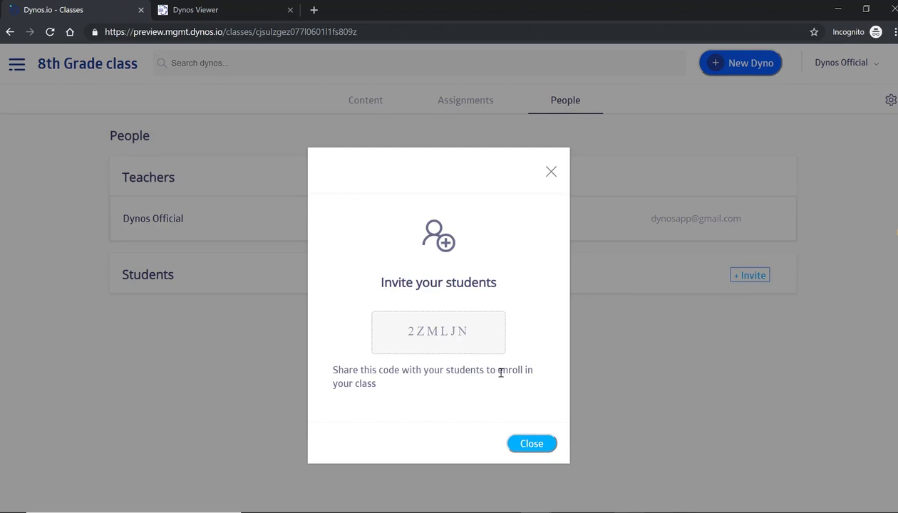
click(530, 443)
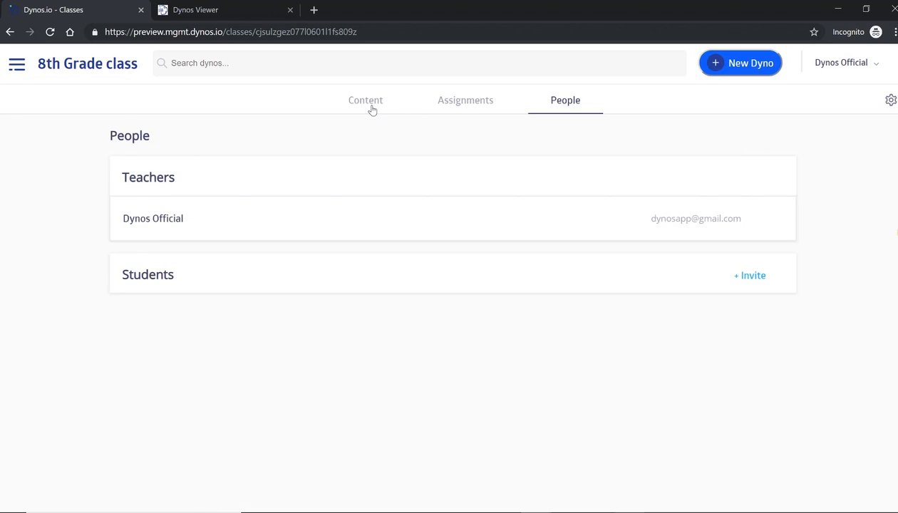
click(368, 105)
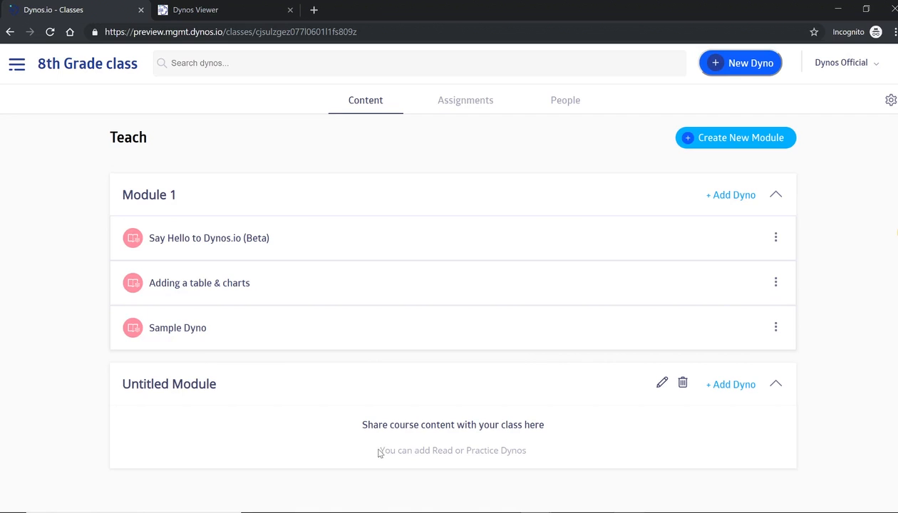
Start adding a new class from the navigation drawer, then cancel and close the drawer
click(16, 66)
click(48, 262)
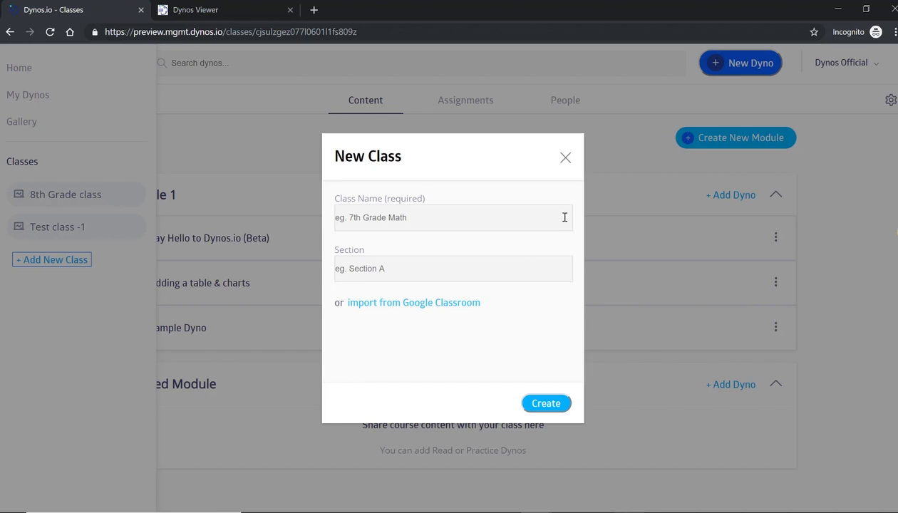
click(566, 161)
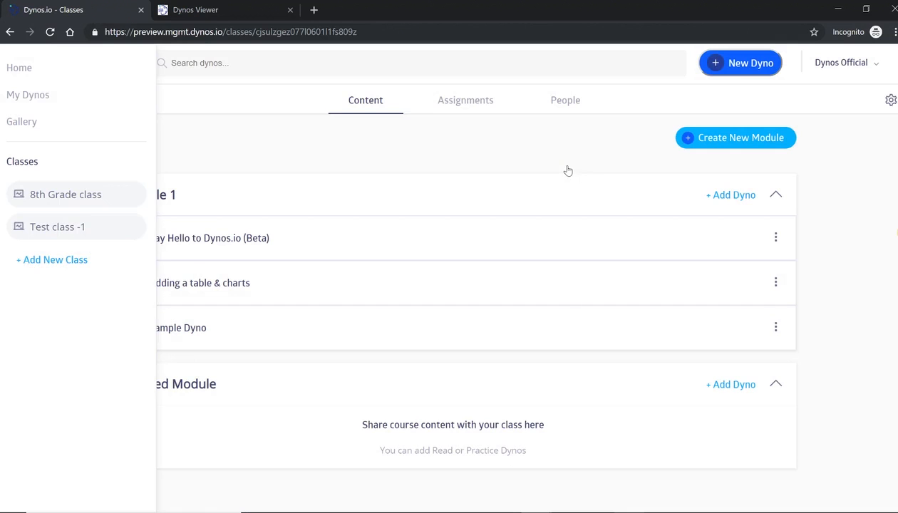
click(526, 154)
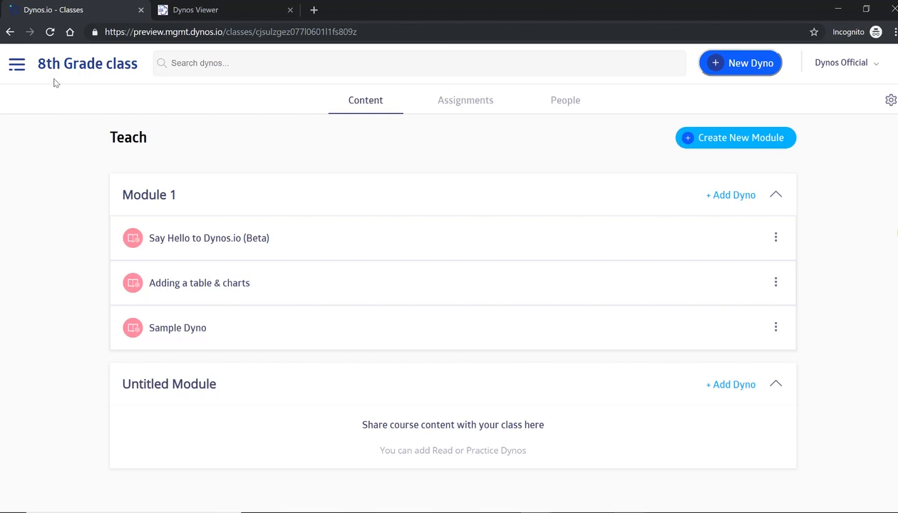
Go to the Home page and look over the My Dynos cards and Classes
click(18, 69)
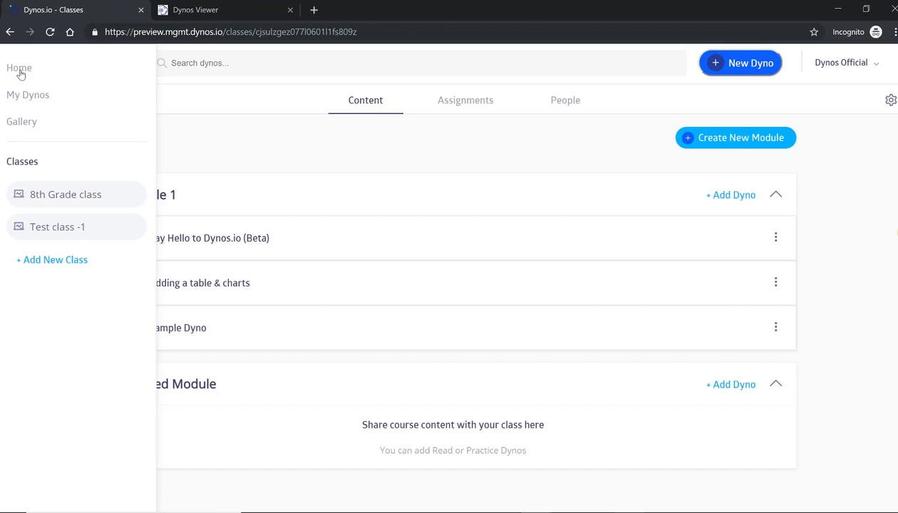
click(19, 69)
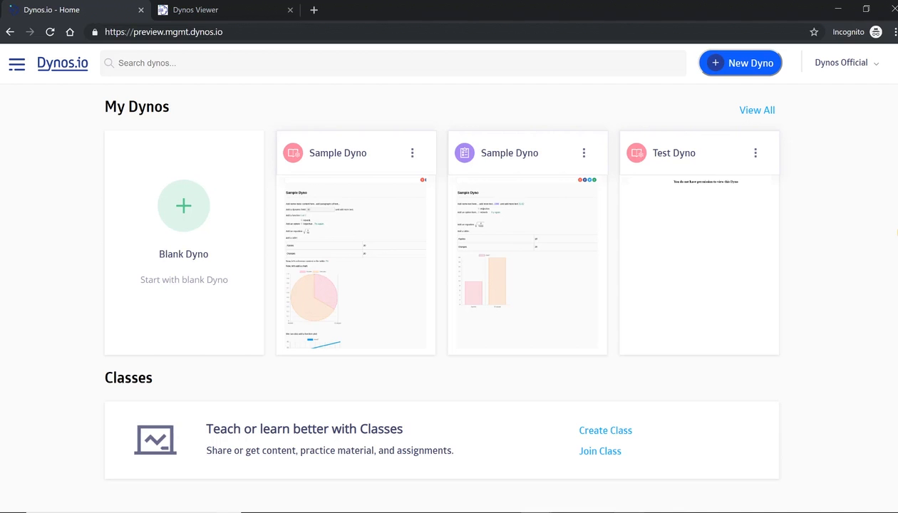
scroll(896, 233, down, 4)
scroll(896, 232, up, 4)
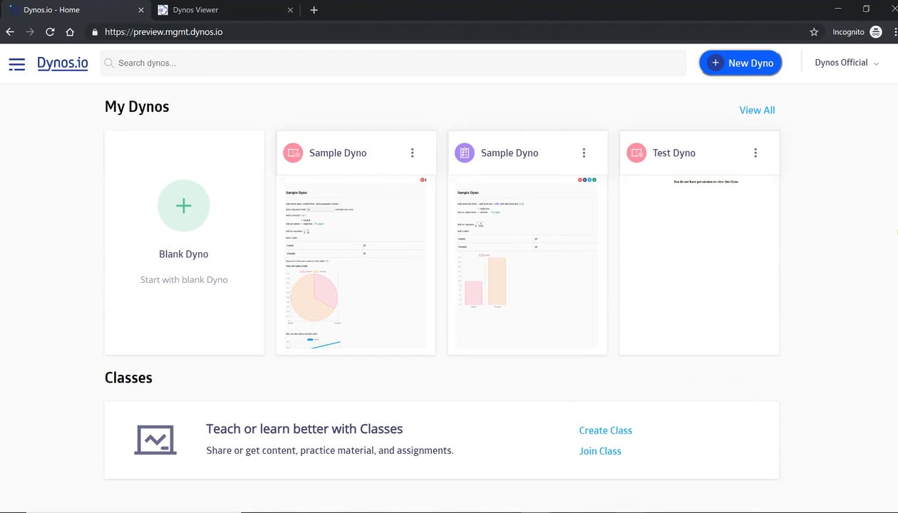